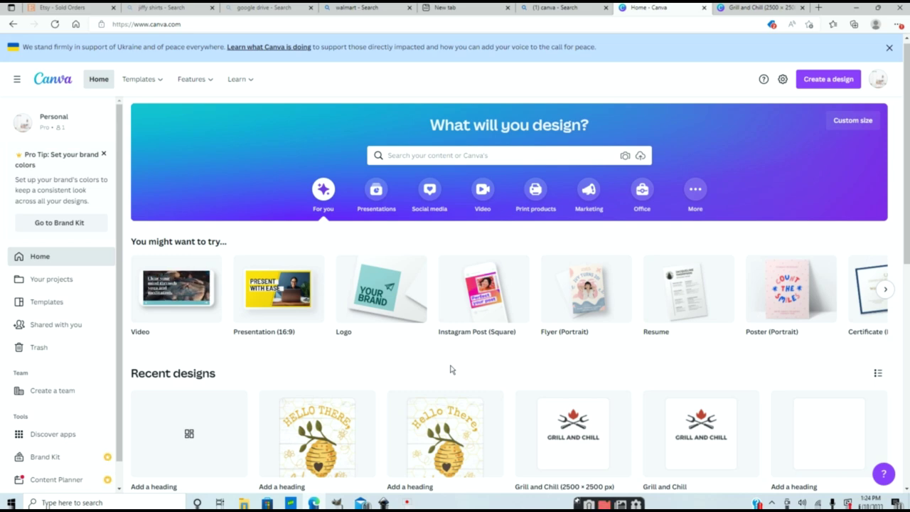
# Create a new blank design with a custom size of 12.5 × 18 in
pyautogui.click(831, 81)
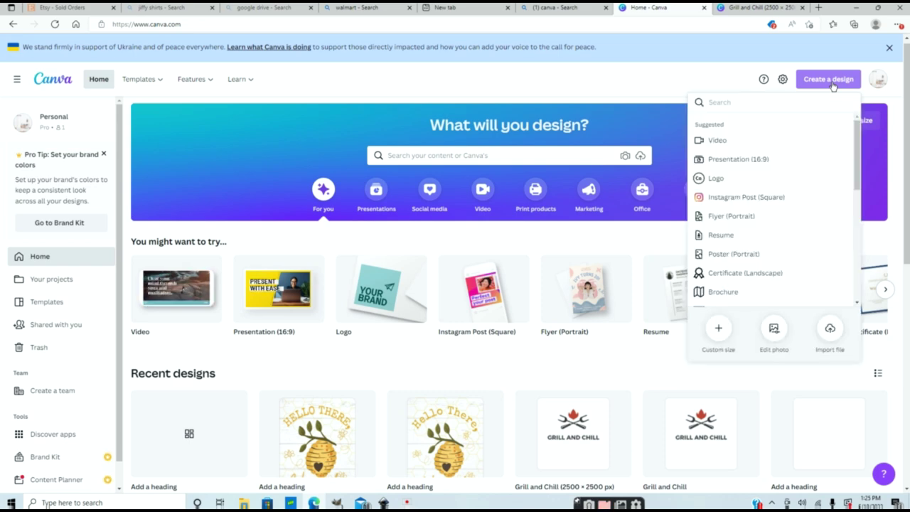
pyautogui.click(718, 330)
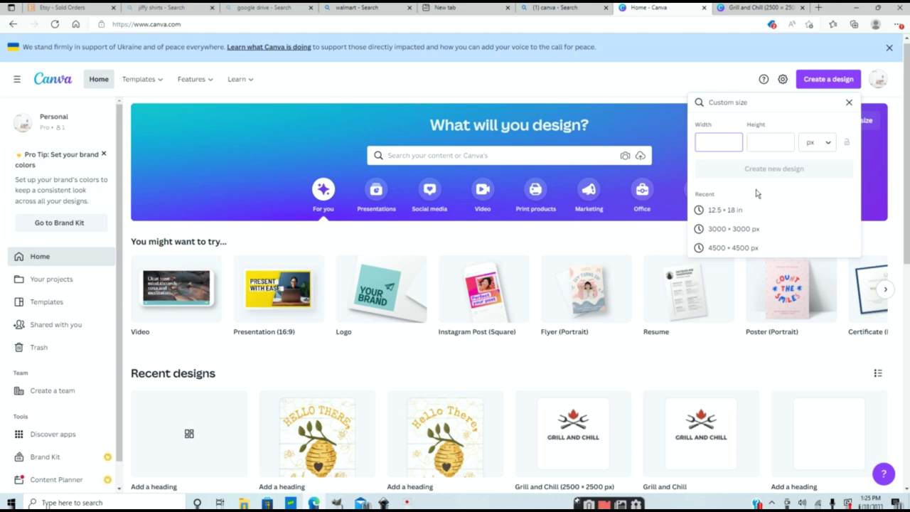
pyautogui.click(818, 146)
pyautogui.click(814, 189)
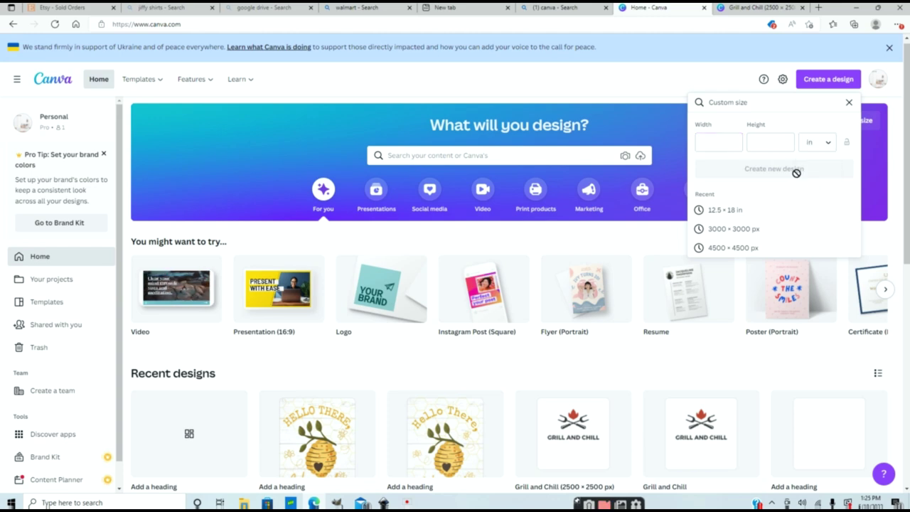
pyautogui.click(731, 145)
pyautogui.write('1')
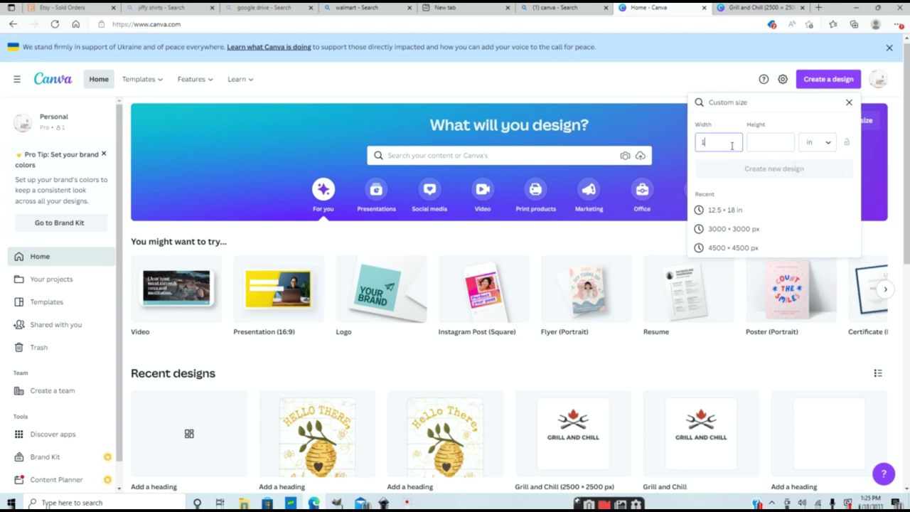
pyautogui.write('2.5')
pyautogui.press('Tab')
pyautogui.write('18')
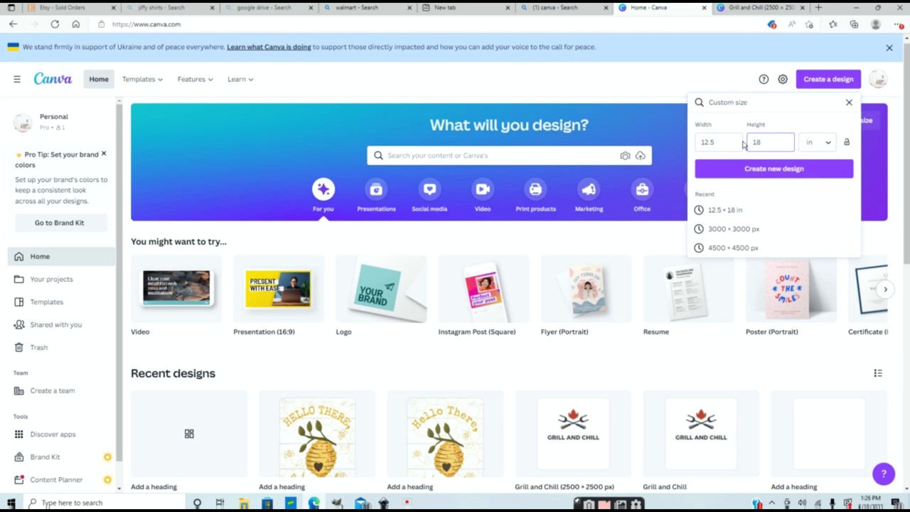
pyautogui.click(772, 171)
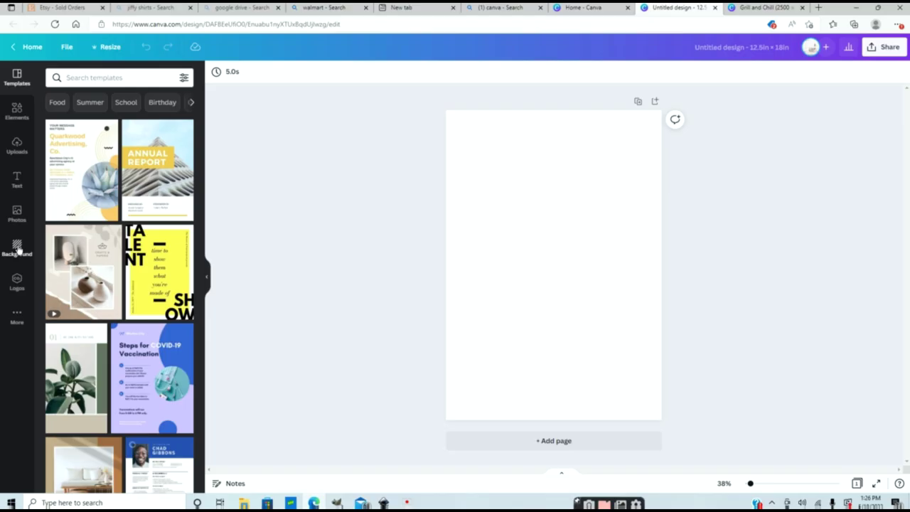
# Search the backgrounds for "wood" and apply the white horizontal wood plank image to the page
pyautogui.rightClick(19, 249)
pyautogui.click(19, 249)
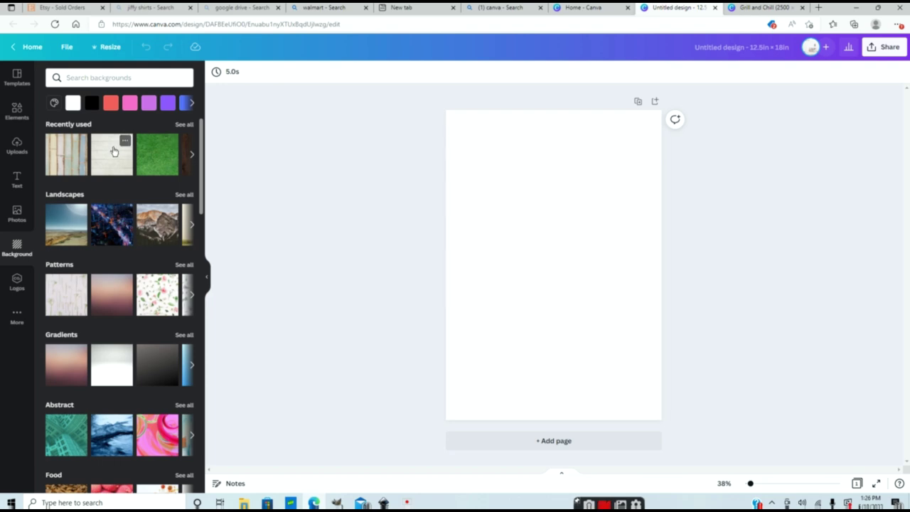
pyautogui.click(111, 79)
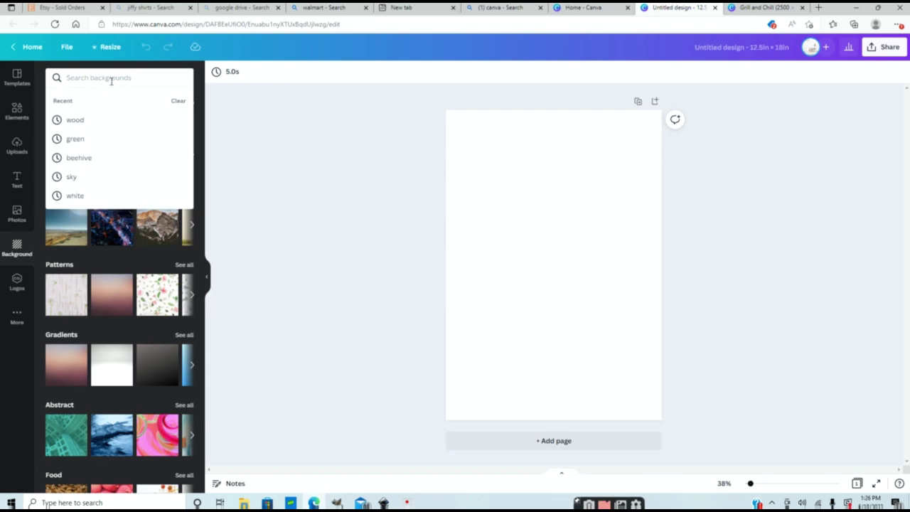
pyautogui.write('wood')
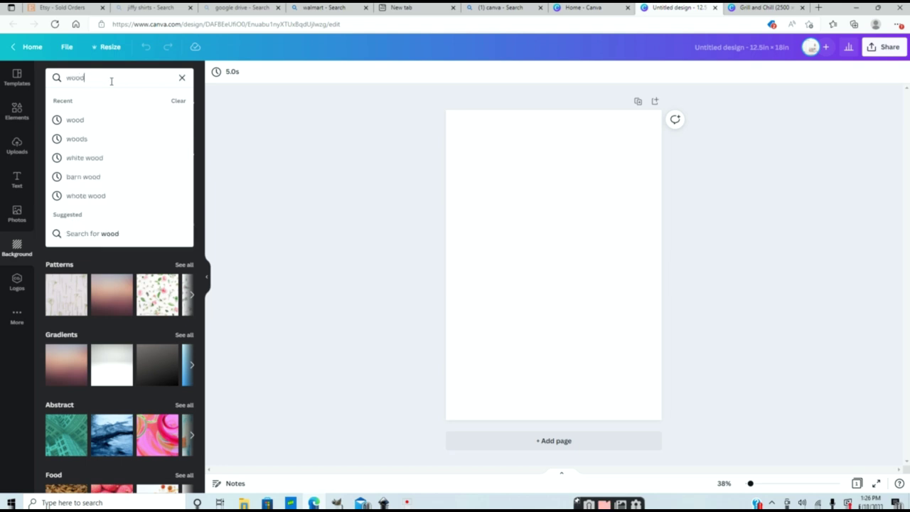
pyautogui.press('Return')
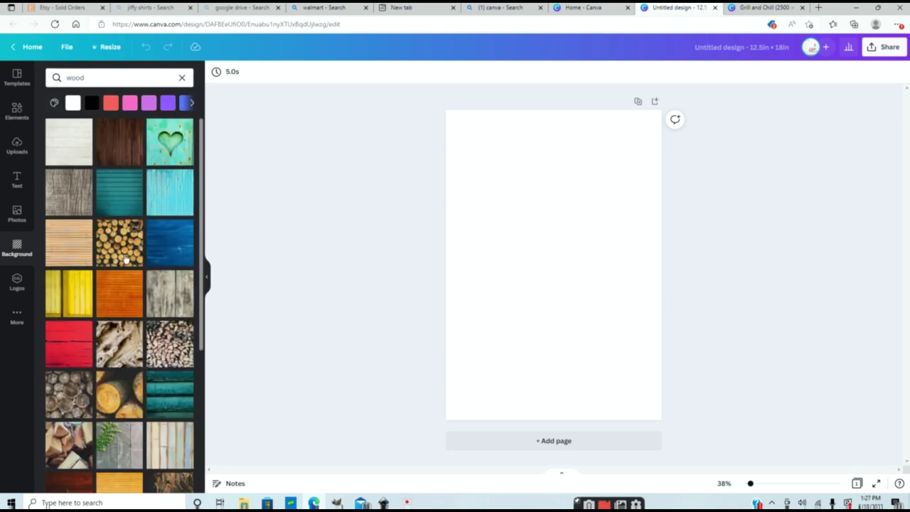
pyautogui.scroll(-1, 56, 490)
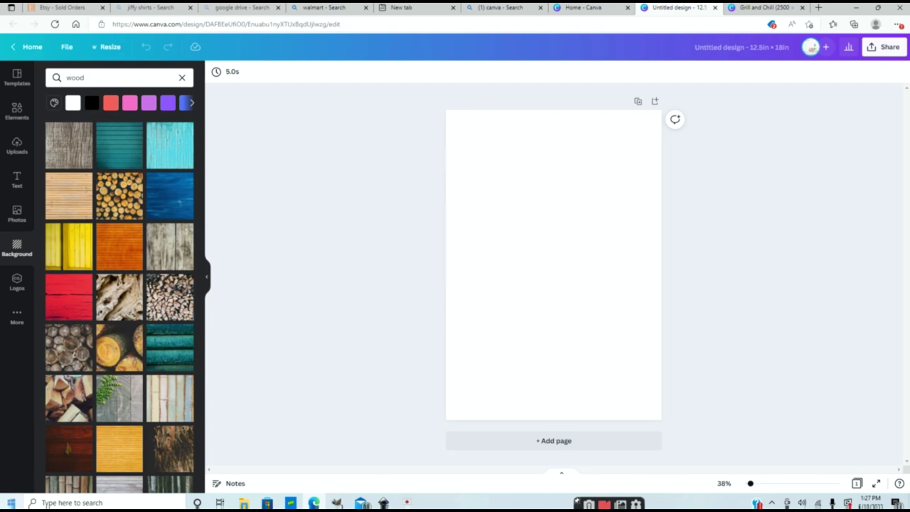
pyautogui.scroll(1, 78, 299)
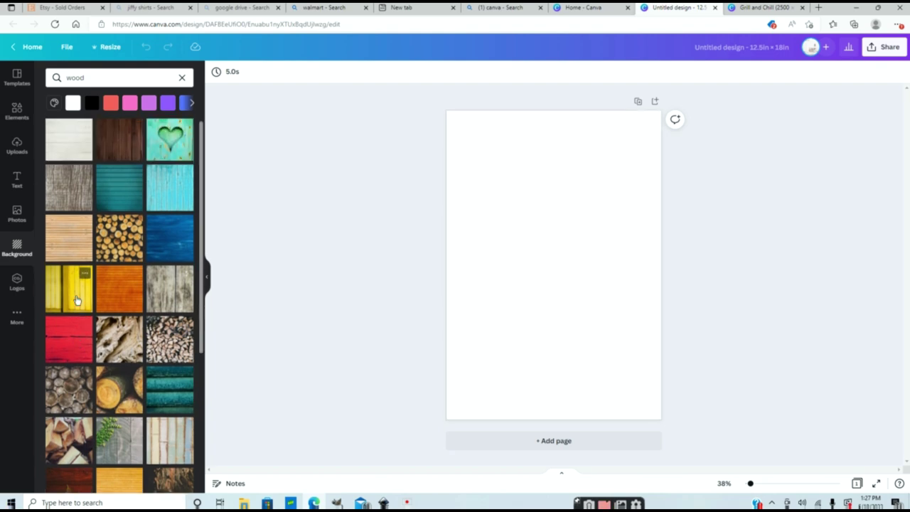
pyautogui.click(82, 276)
pyautogui.click(86, 150)
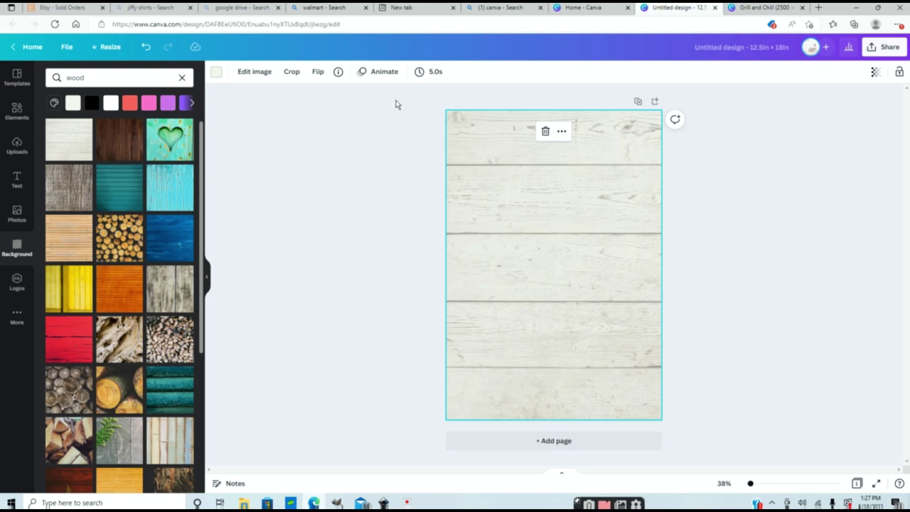
# Tint the wood background white and set its brightness to -9, saturation to -40 and contrast to 53
pyautogui.click(215, 71)
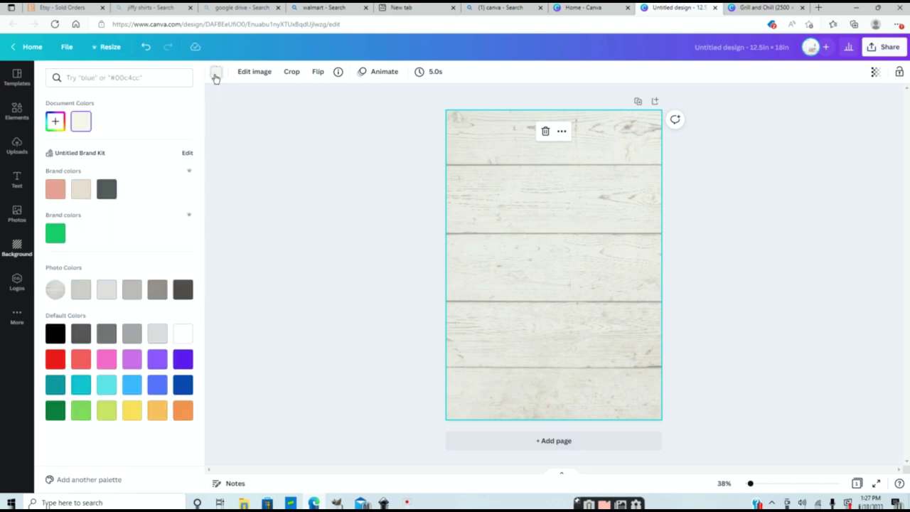
pyautogui.click(186, 340)
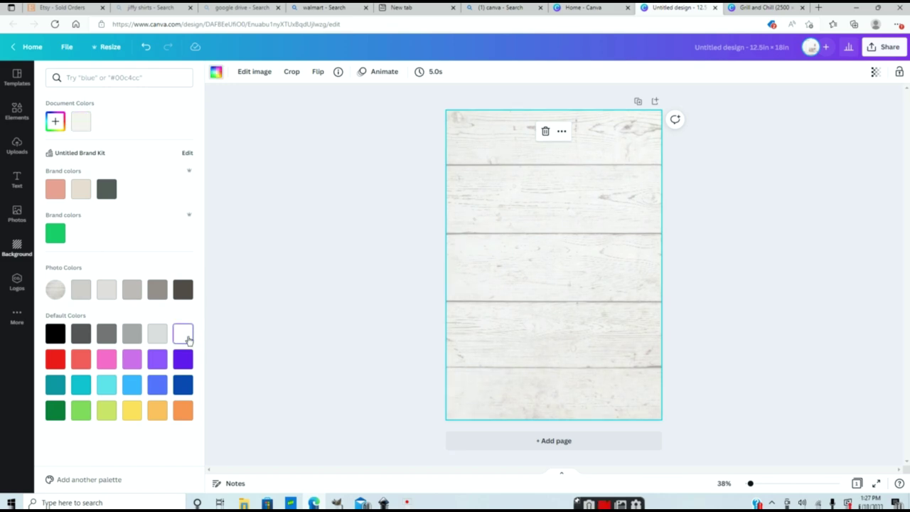
pyautogui.click(242, 74)
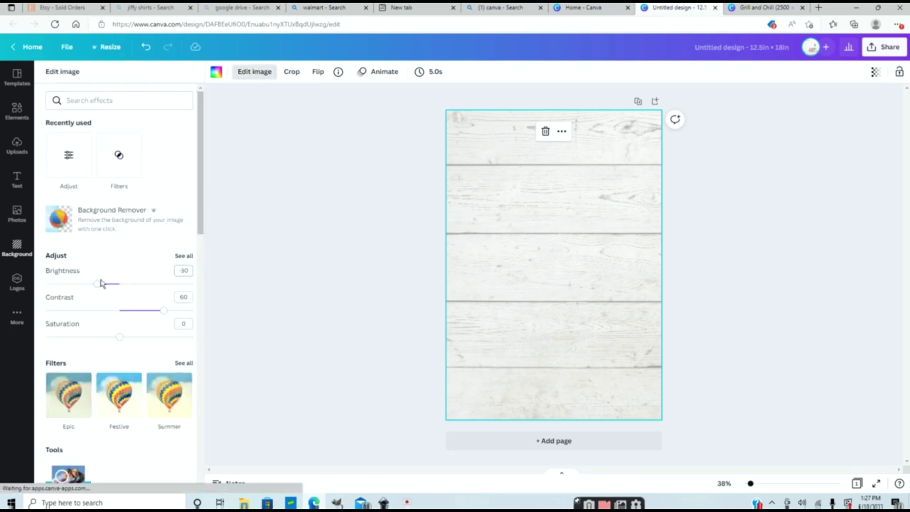
pyautogui.moveTo(97, 283); pyautogui.dragTo(113, 284)
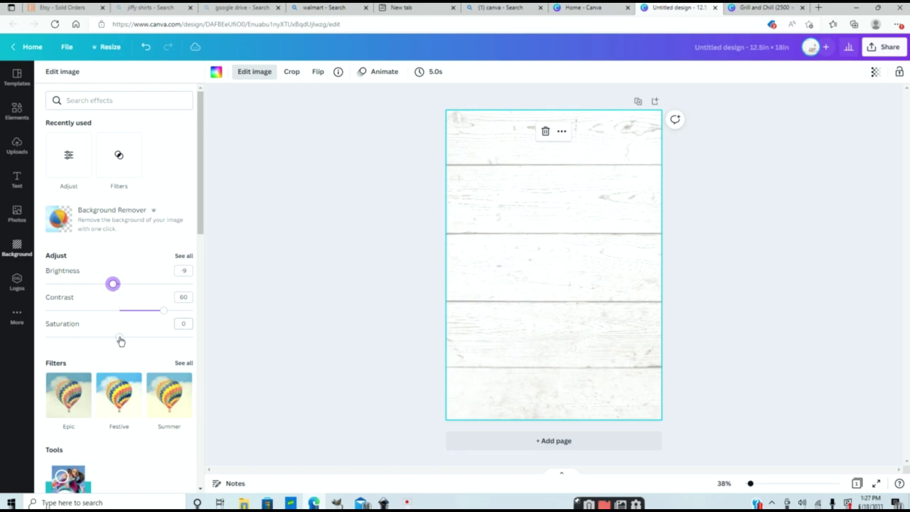
pyautogui.moveTo(120, 340); pyautogui.dragTo(91, 341)
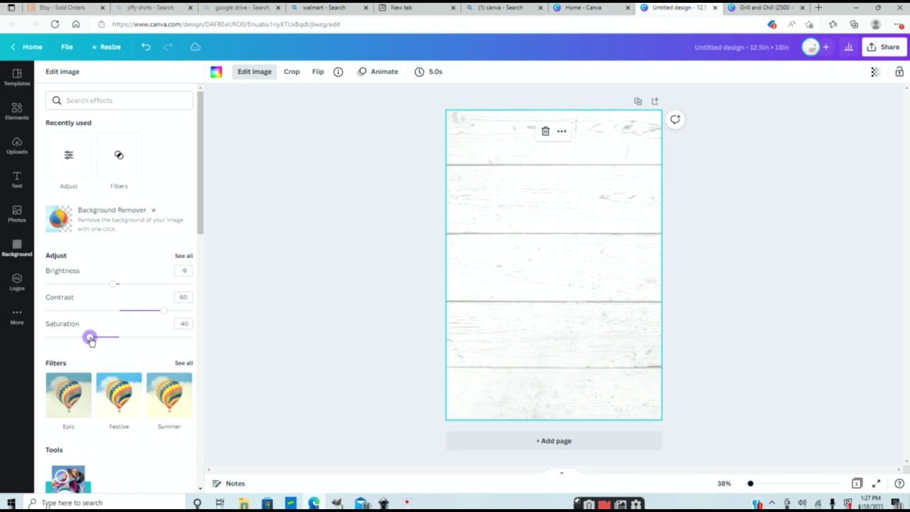
pyautogui.moveTo(161, 315)
pyautogui.mouseDown()
pyautogui.moveTo(140, 315)
pyautogui.moveTo(159, 317)
pyautogui.mouseUp()
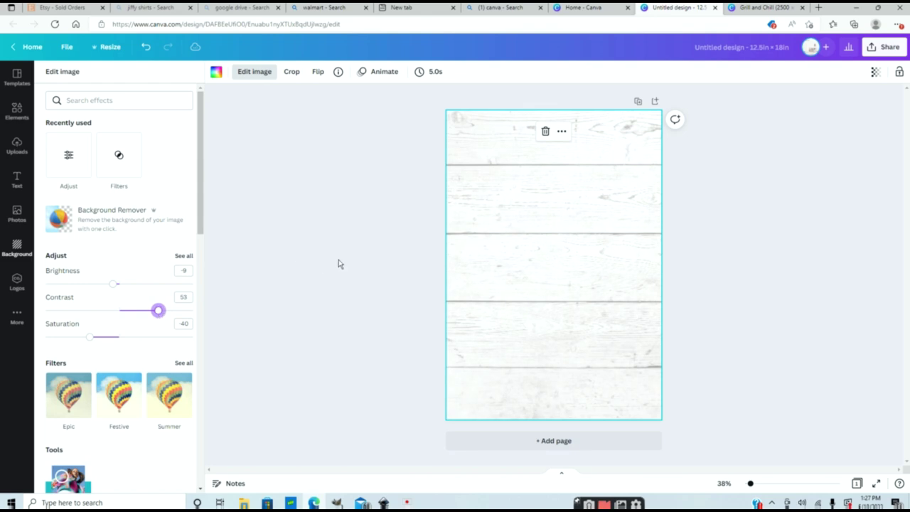
pyautogui.press('Escape')
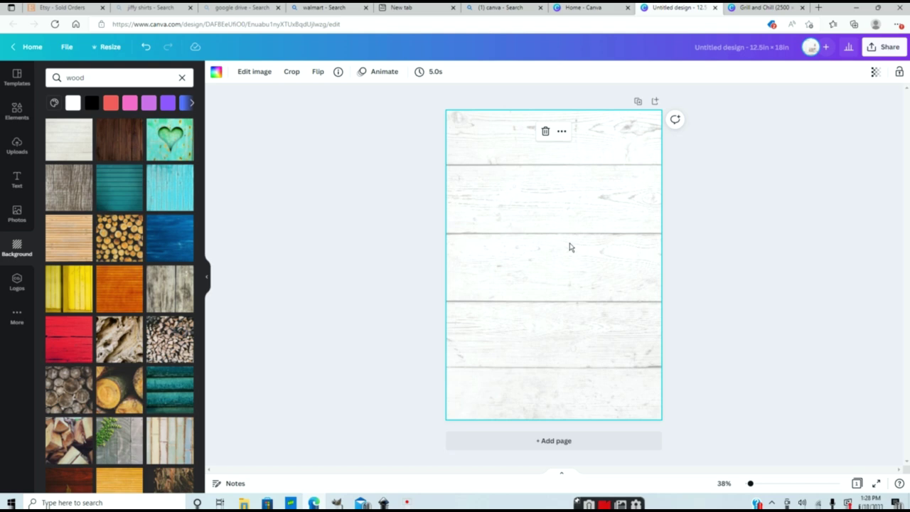
# Set the wood background's transparency to 17
pyautogui.click(877, 74)
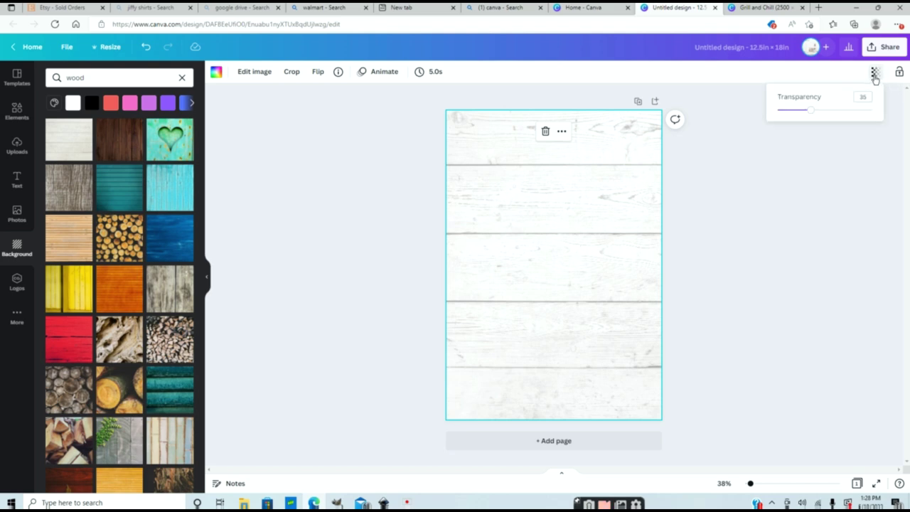
pyautogui.moveTo(811, 112); pyautogui.dragTo(795, 118)
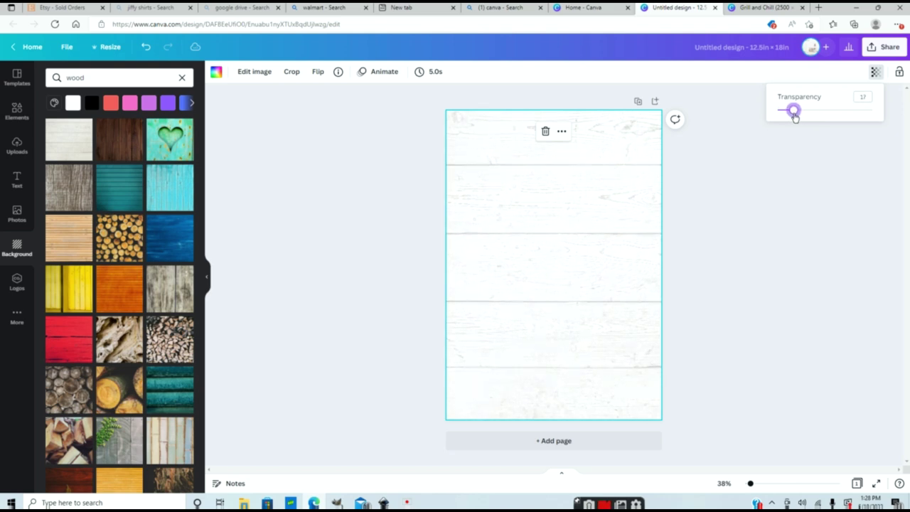
pyautogui.rightClick(715, 234)
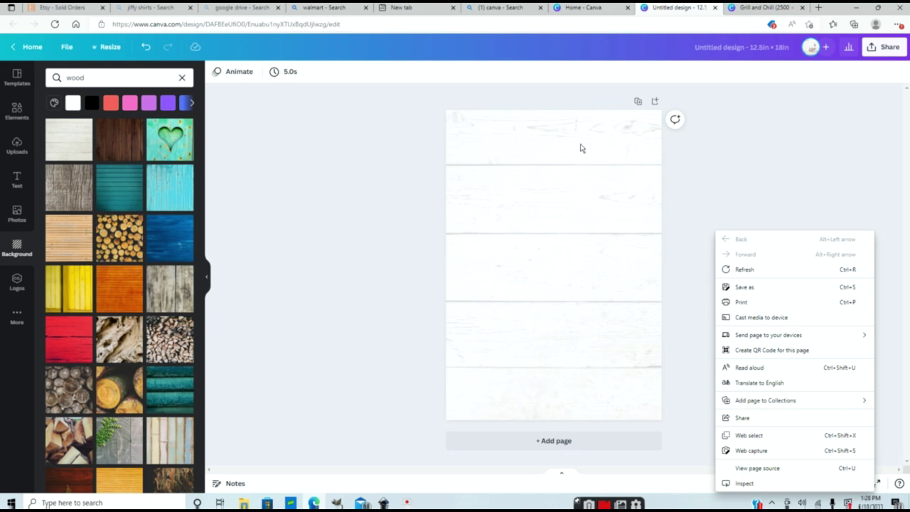
# Search the design elements for "honeycomb"
pyautogui.click(17, 111)
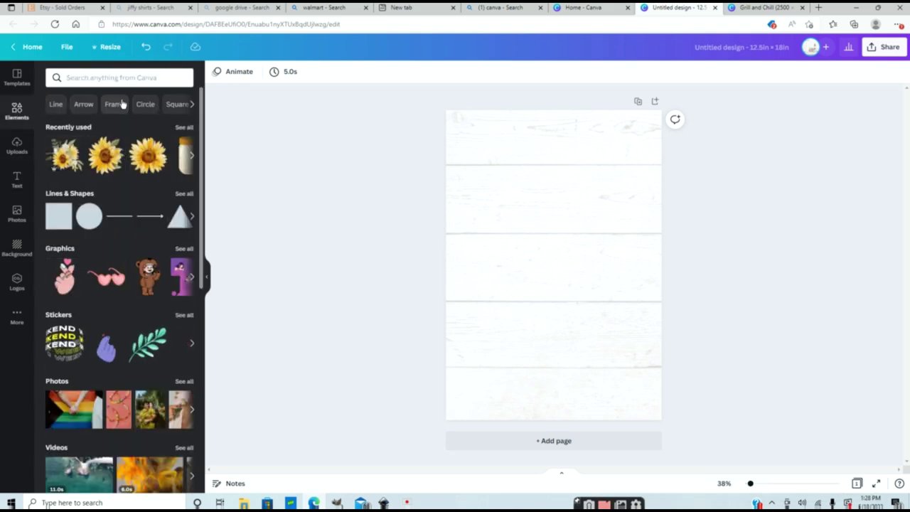
pyautogui.click(125, 77)
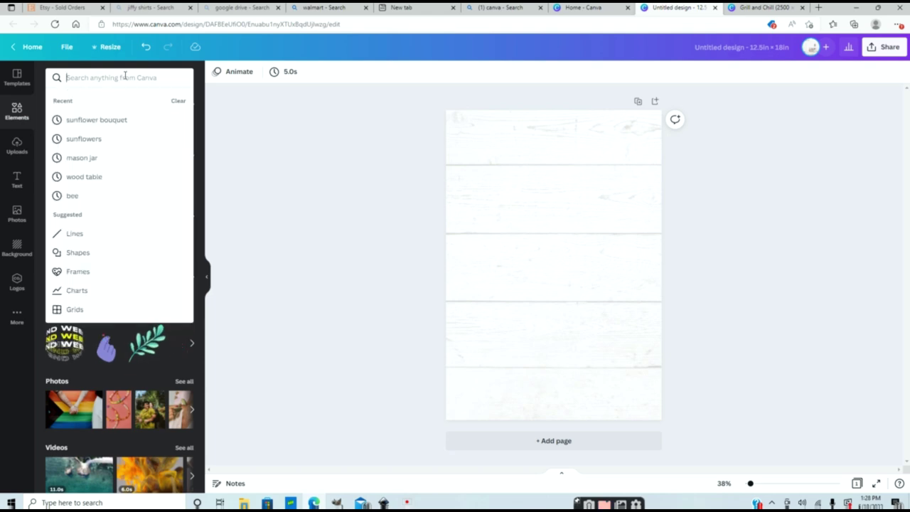
pyautogui.write('oneyc')
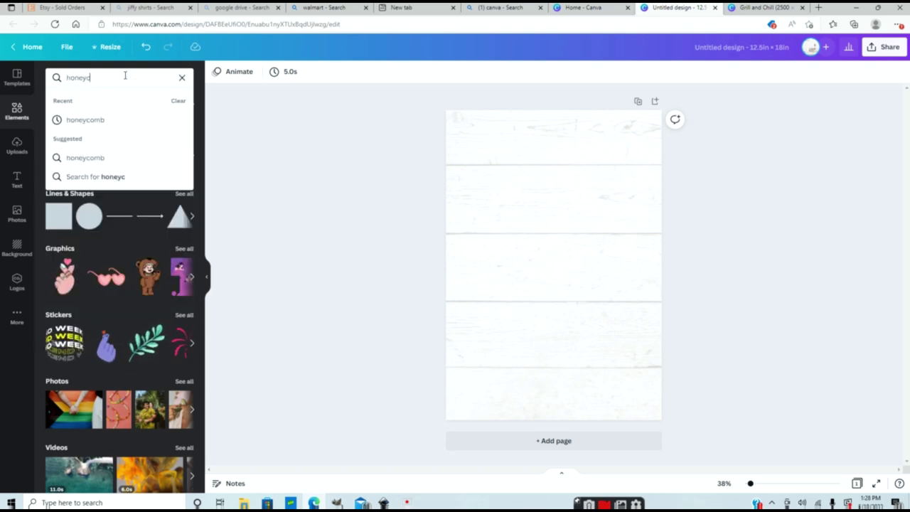
pyautogui.write('omb')
pyautogui.press('Return')
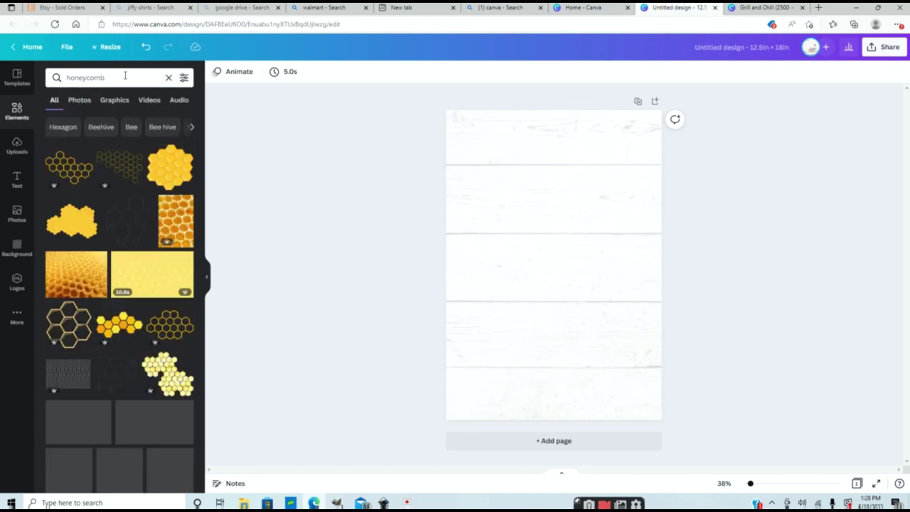
pyautogui.scroll(-5, 101, 345)
pyautogui.rightClick(95, 325)
pyautogui.press('Escape')
pyautogui.click(123, 412)
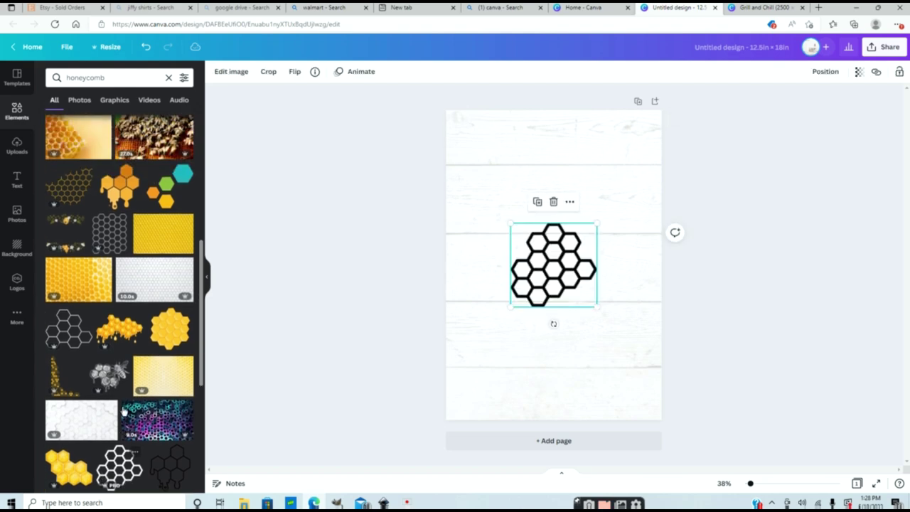
pyautogui.scroll(4, 123, 413)
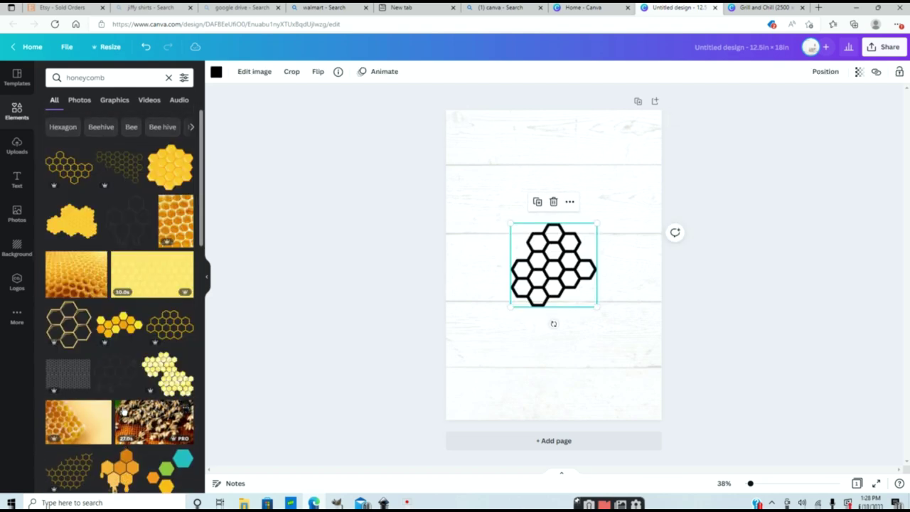
pyautogui.click(113, 103)
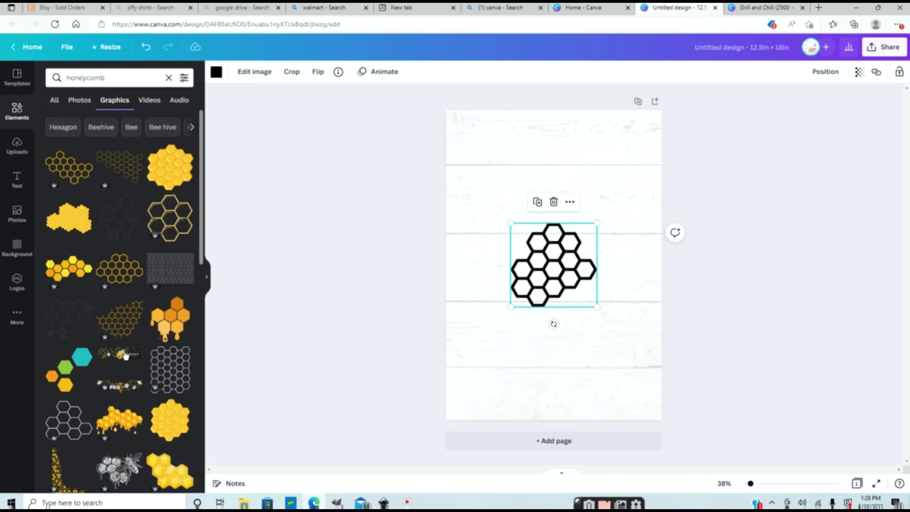
pyautogui.press('Delete')
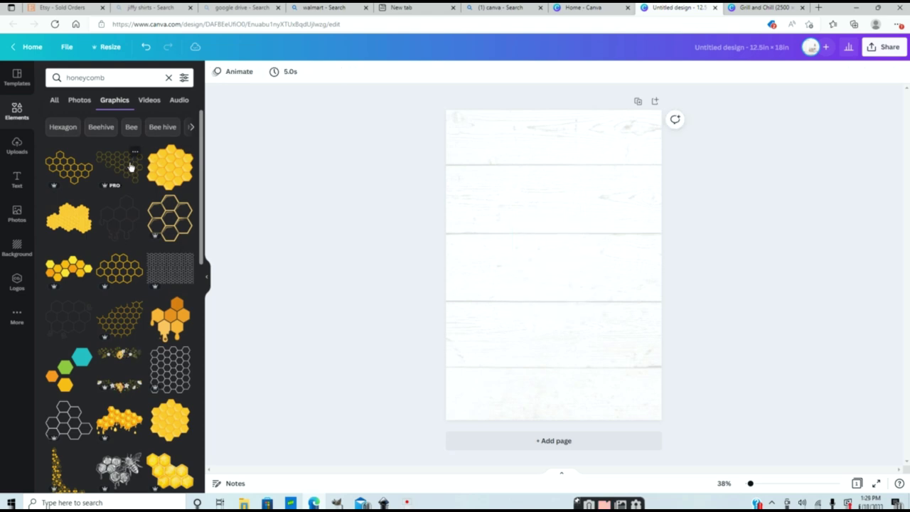
# Add the thin golden honeycomb outline that tapers toward one corner and enlarge it to span the full width of the page top
pyautogui.click(131, 168)
pyautogui.moveTo(579, 266); pyautogui.dragTo(555, 209)
pyautogui.click(552, 263)
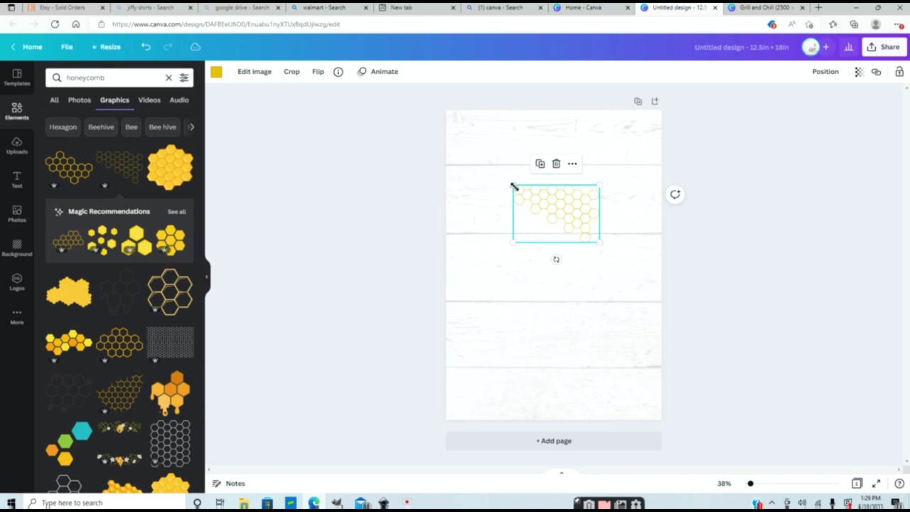
pyautogui.moveTo(512, 187); pyautogui.dragTo(432, 132)
pyautogui.moveTo(562, 169); pyautogui.dragTo(570, 147)
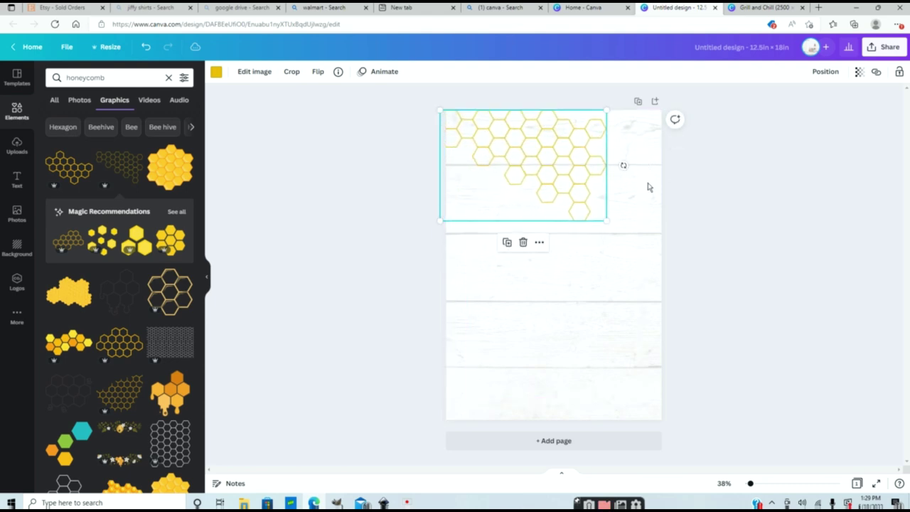
pyautogui.moveTo(606, 220); pyautogui.dragTo(703, 285)
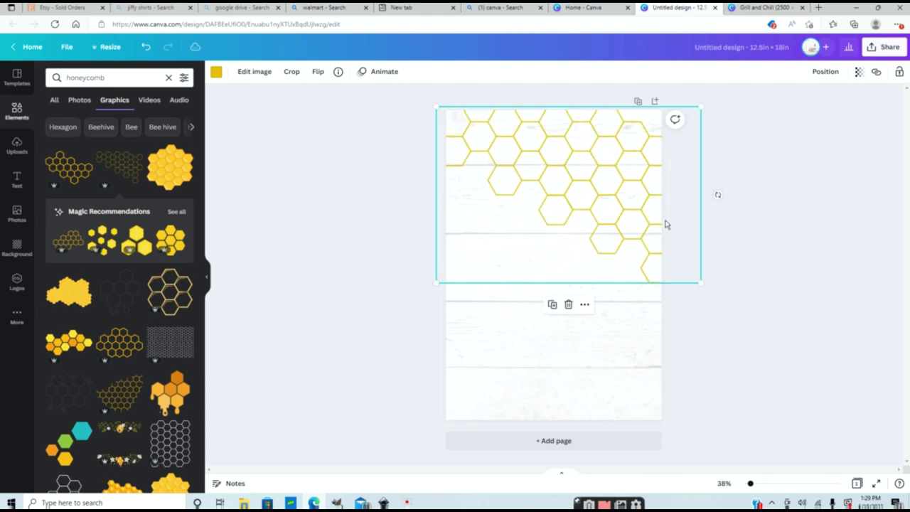
# Recolor the honeycomb graphic to the warm golden orange #F4B336 using a custom color
pyautogui.click(217, 71)
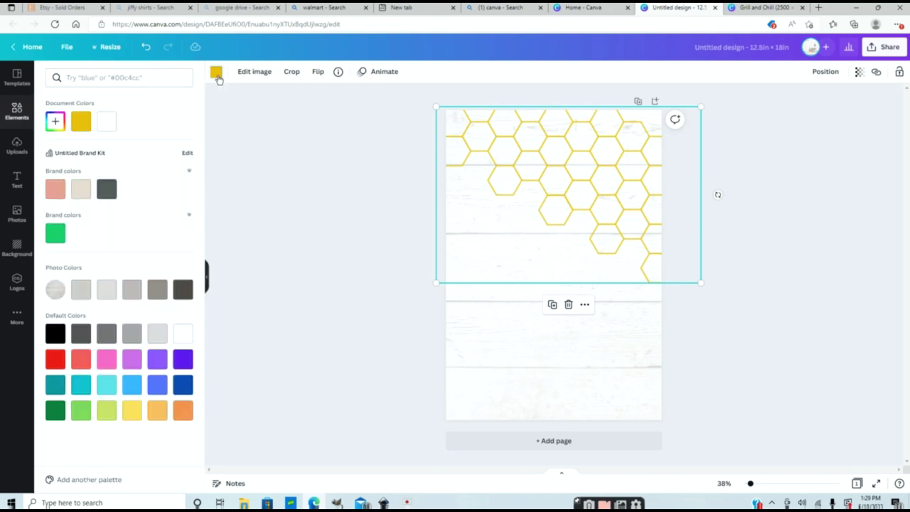
pyautogui.click(55, 121)
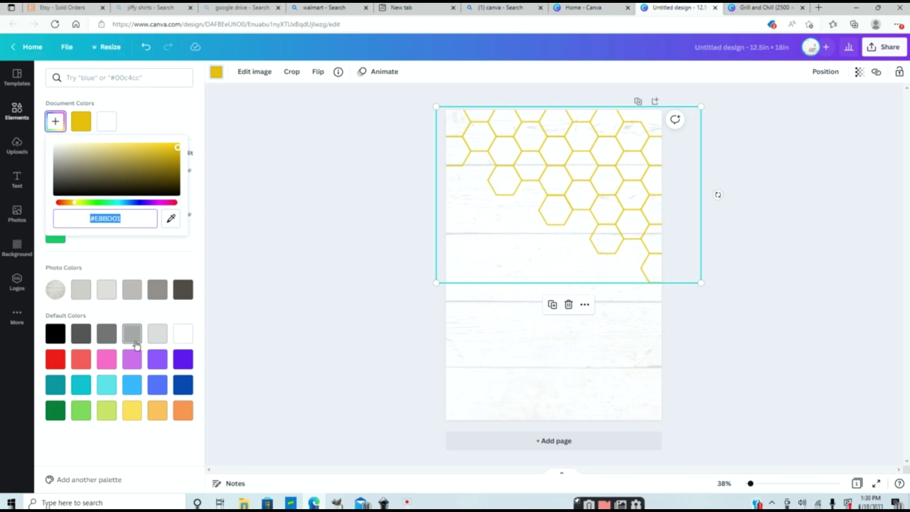
pyautogui.click(54, 126)
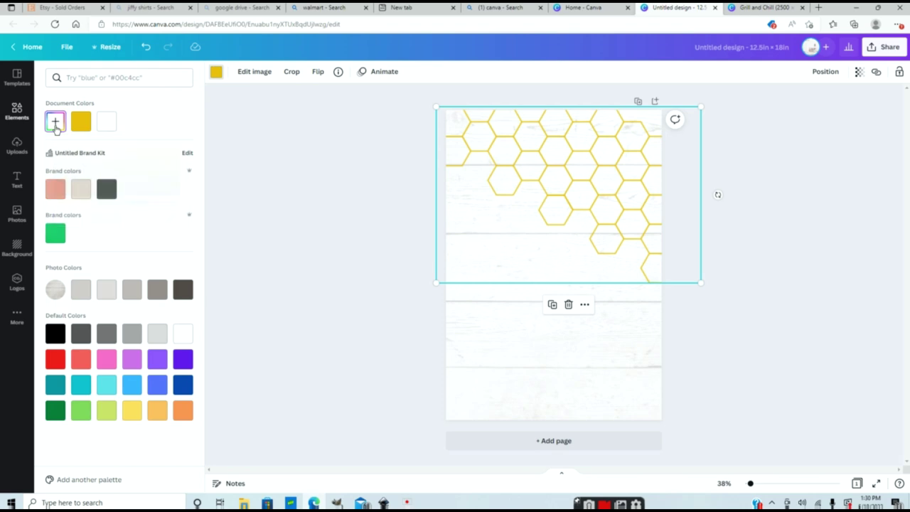
pyautogui.click(55, 124)
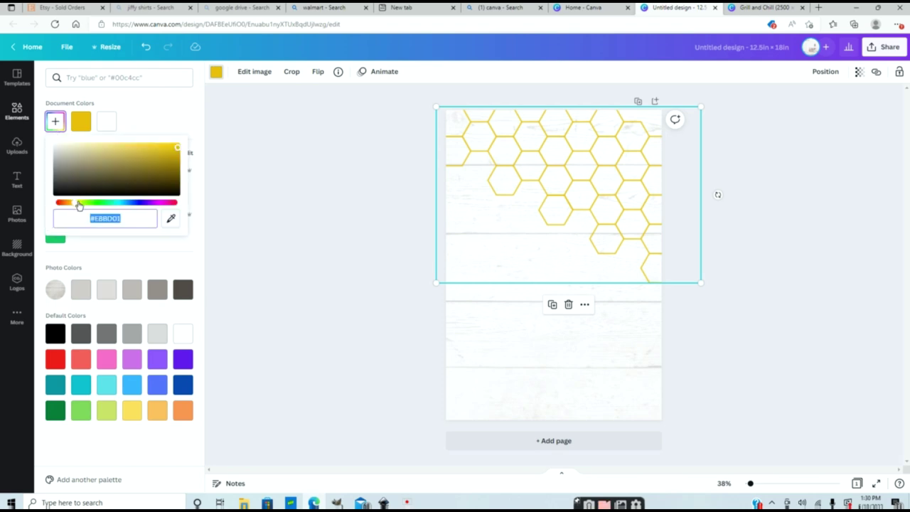
pyautogui.moveTo(76, 206)
pyautogui.mouseDown()
pyautogui.moveTo(114, 206)
pyautogui.moveTo(72, 210)
pyautogui.mouseUp()
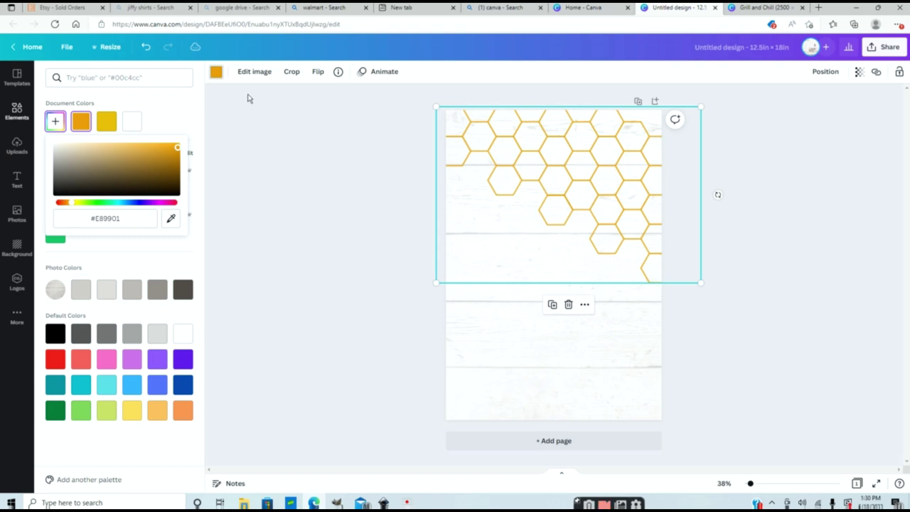
pyautogui.click(151, 146)
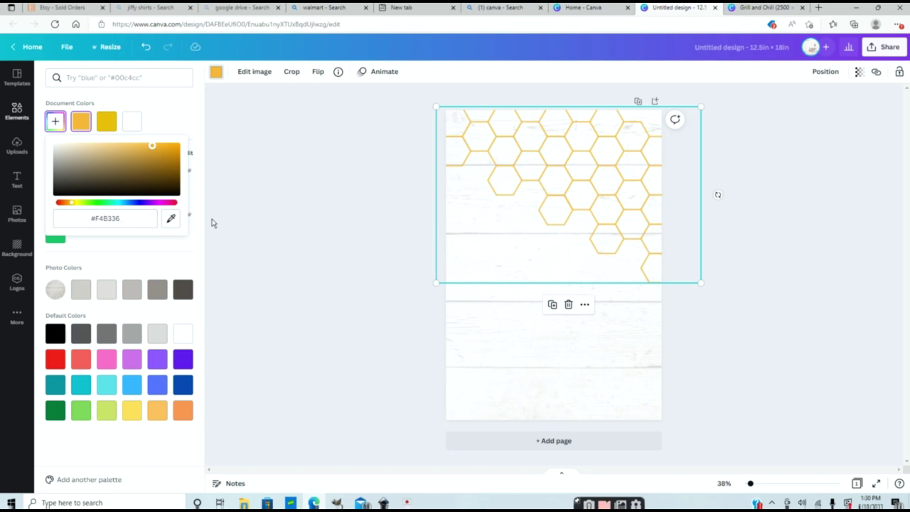
# Fade the honeycomb graphic by setting its transparency to about 30
pyautogui.click(858, 72)
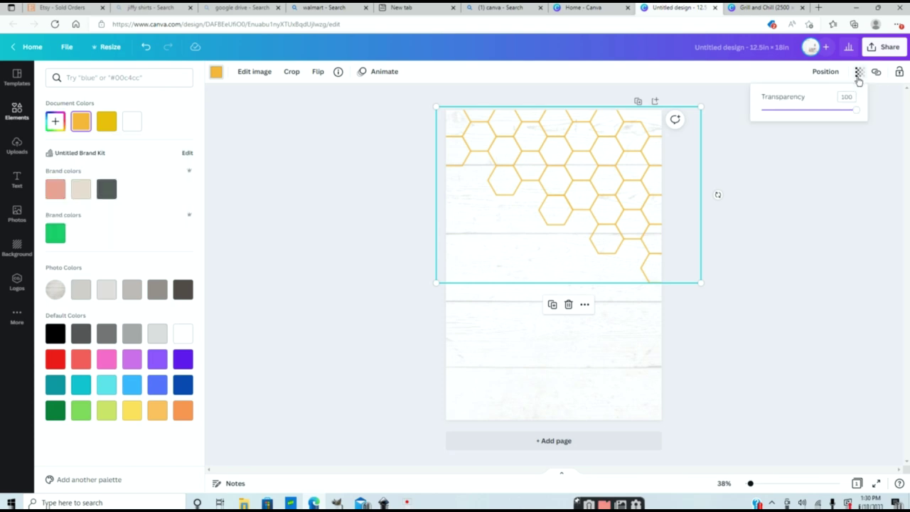
pyautogui.moveTo(858, 113); pyautogui.dragTo(791, 119)
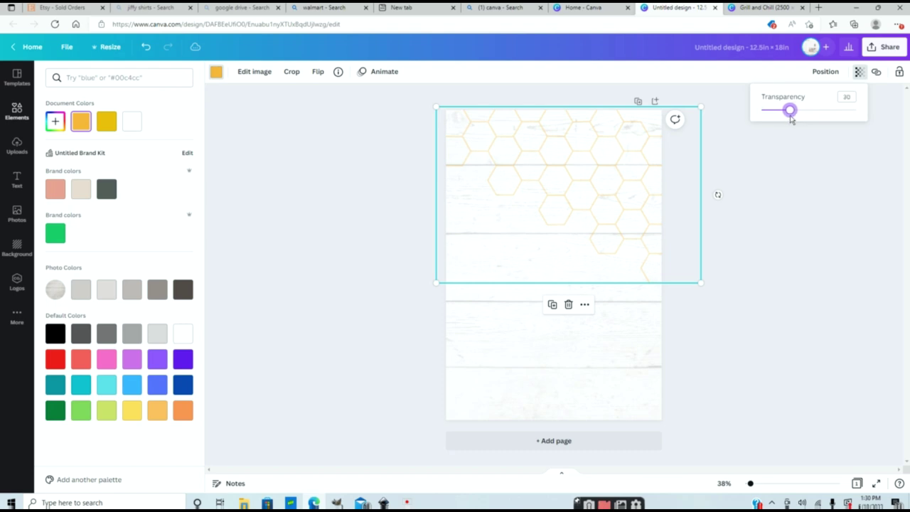
pyautogui.press('Escape')
pyautogui.press('Escape')
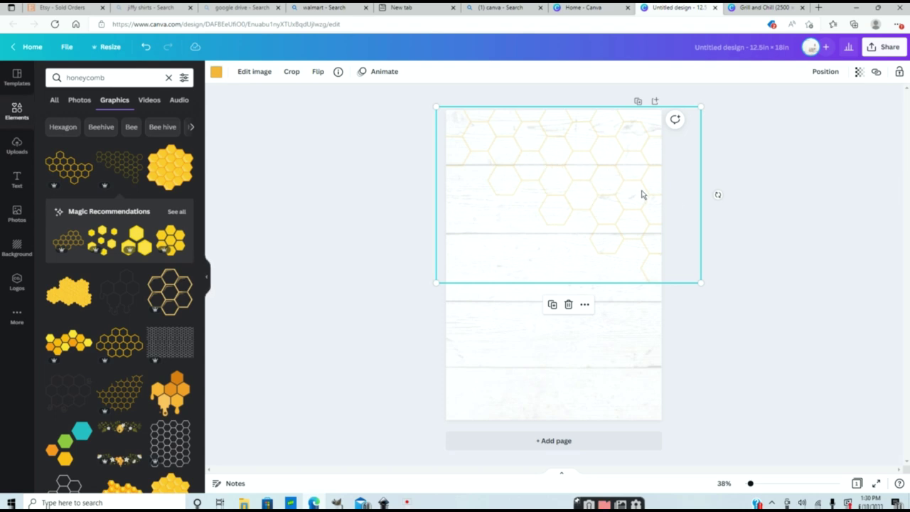
pyautogui.click(782, 234)
# Duplicate the honeycomb, flip the copy horizontally and vertically, and place it in the lower-left corner of the page
pyautogui.click(660, 180)
pyautogui.hotkey('ctrl', 'd')
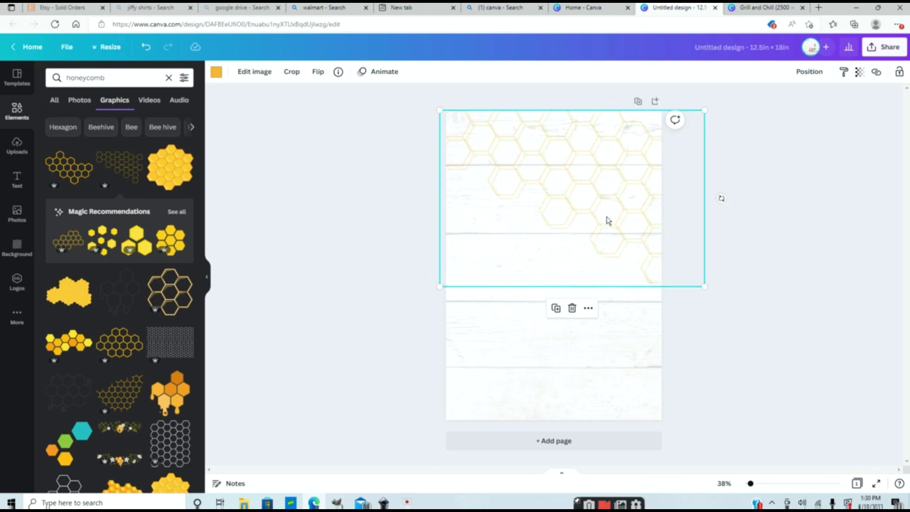
pyautogui.moveTo(632, 166); pyautogui.dragTo(567, 295)
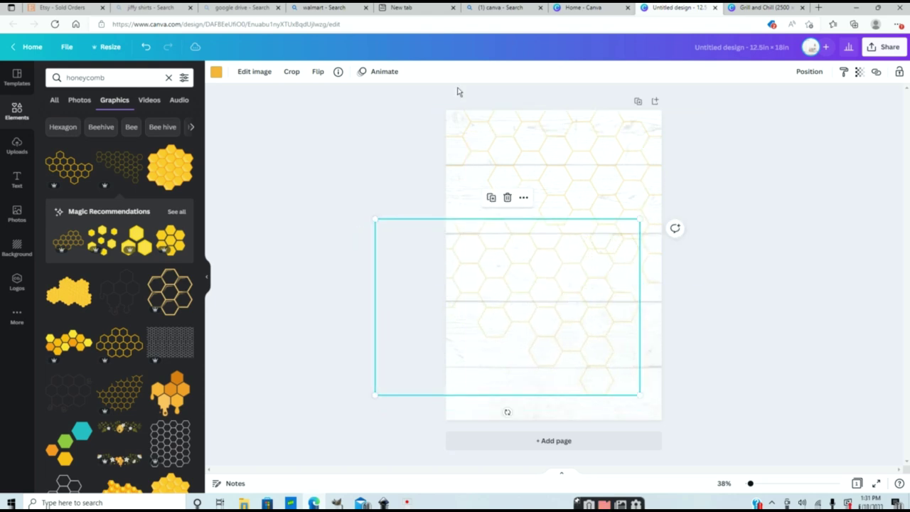
pyautogui.click(317, 73)
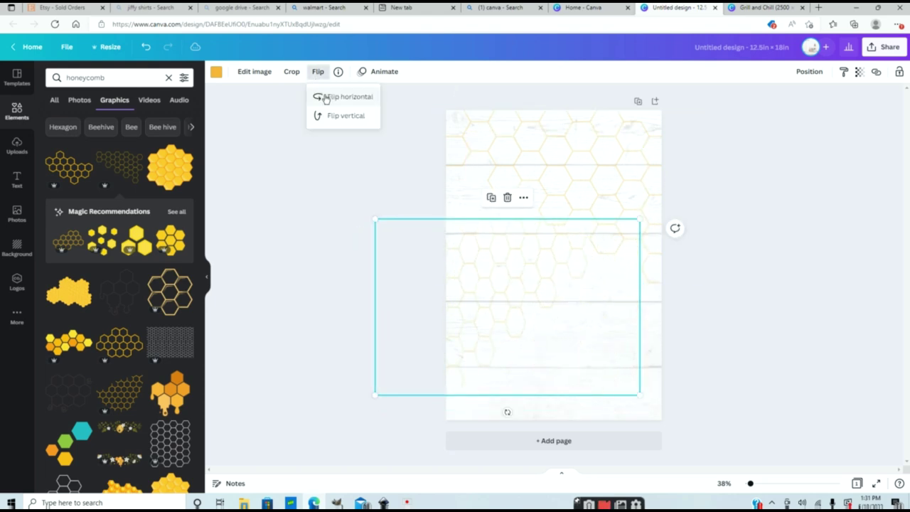
pyautogui.click(335, 116)
pyautogui.click(502, 344)
pyautogui.moveTo(502, 344); pyautogui.dragTo(502, 371)
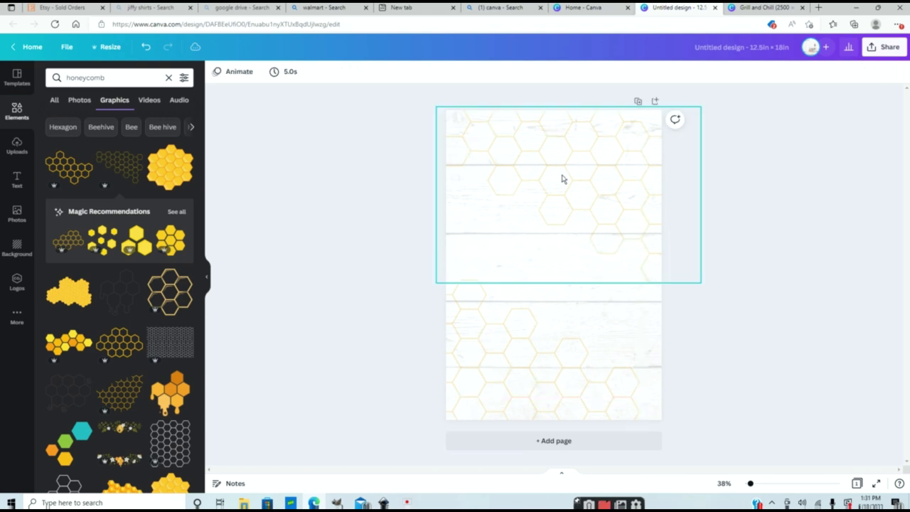
# Group the two honeycomb graphics and lock the group in place
pyautogui.moveTo(802, 139); pyautogui.dragTo(409, 387)
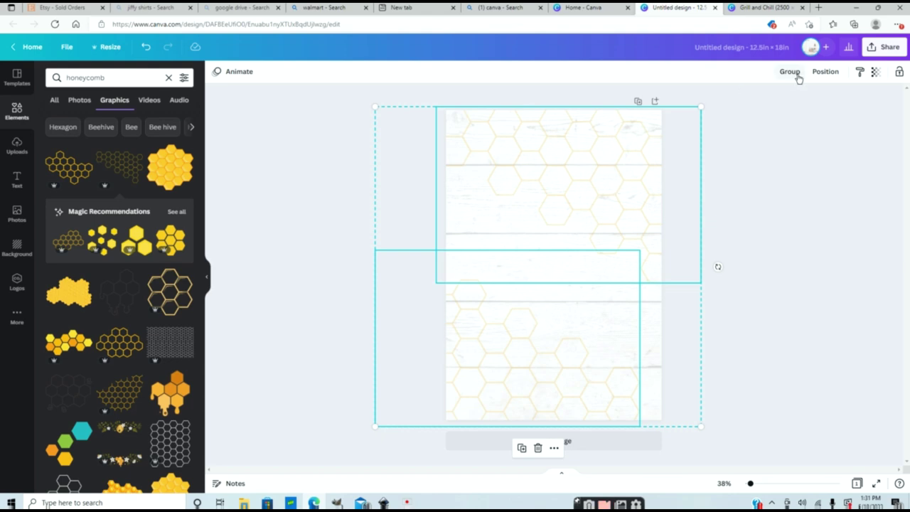
pyautogui.click(899, 73)
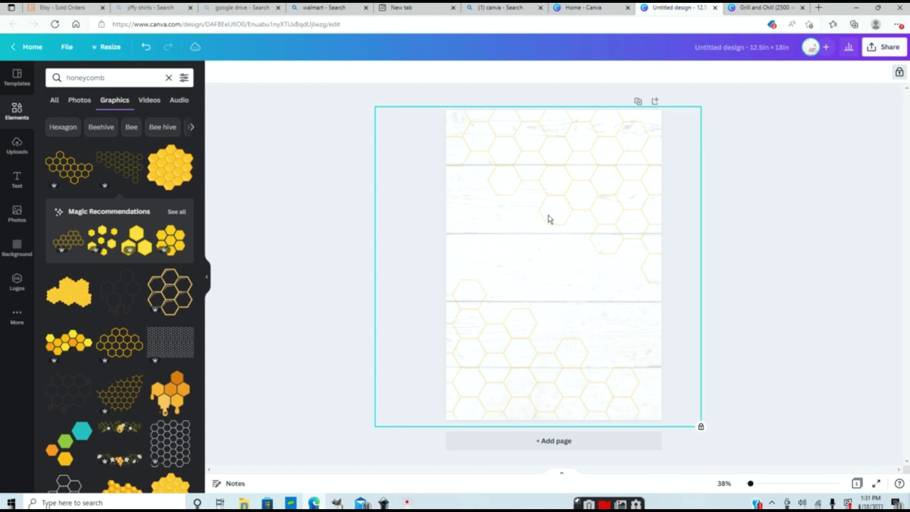
pyautogui.click(318, 188)
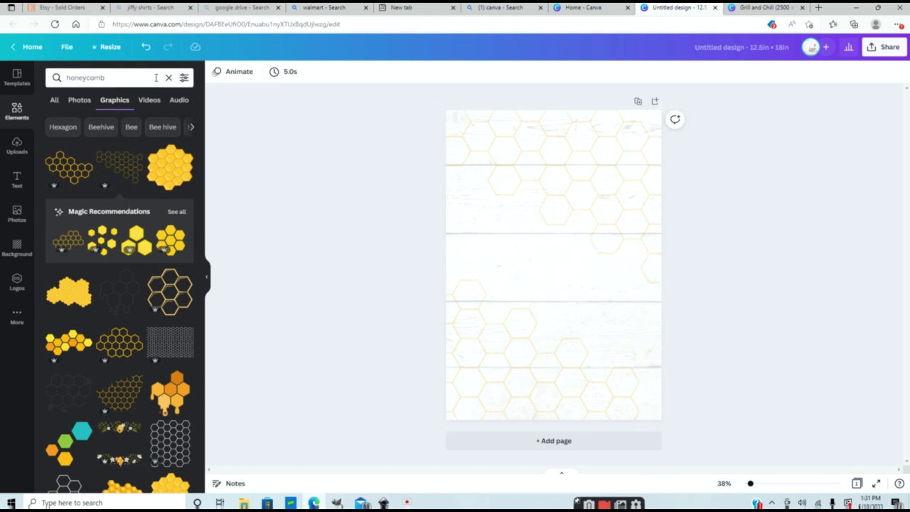
# Search the design elements for "beehive" and restrict the results to graphics
pyautogui.click(22, 112)
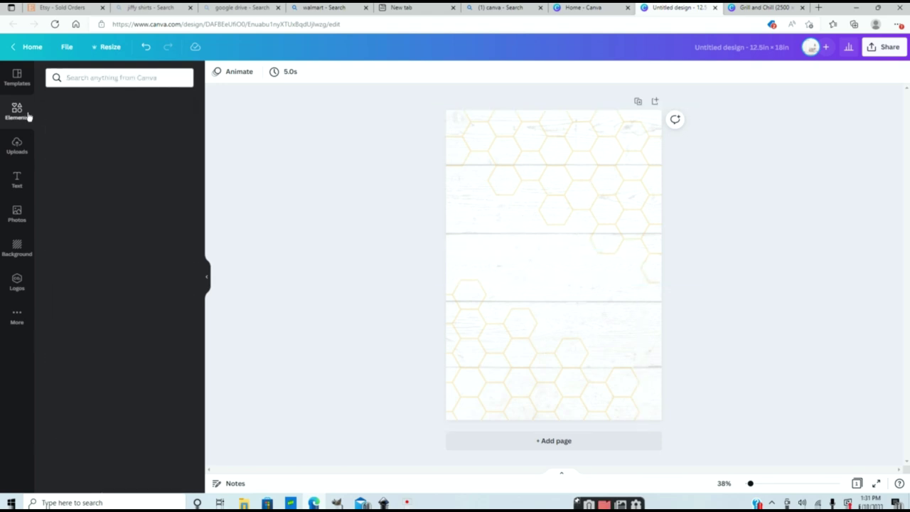
pyautogui.click(117, 82)
pyautogui.write('be')
pyautogui.click(79, 158)
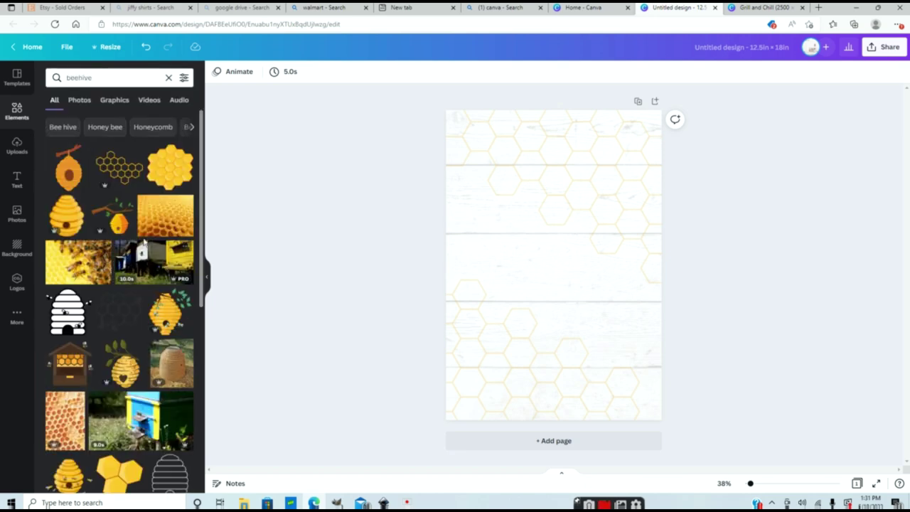
pyautogui.click(113, 107)
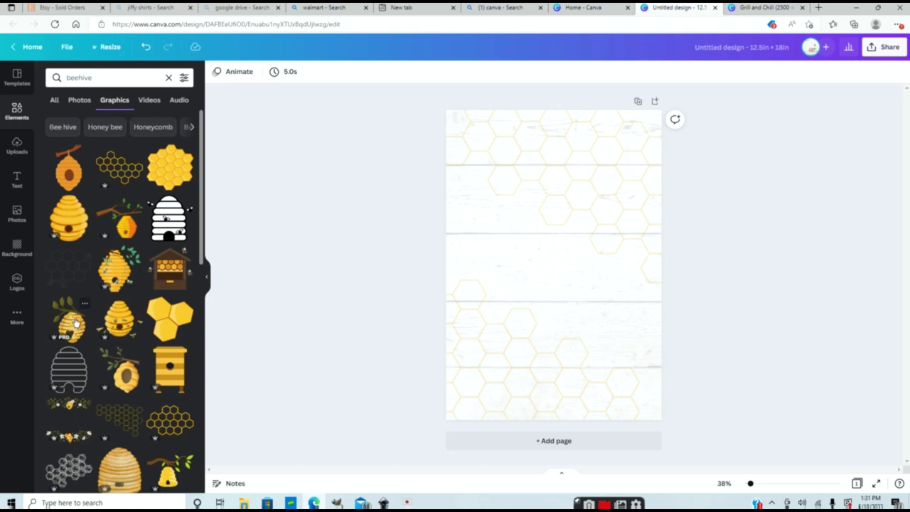
# Add the beehive graphic with a leafy branch and dark heart, enlarge it slightly and center it on the page
pyautogui.click(73, 325)
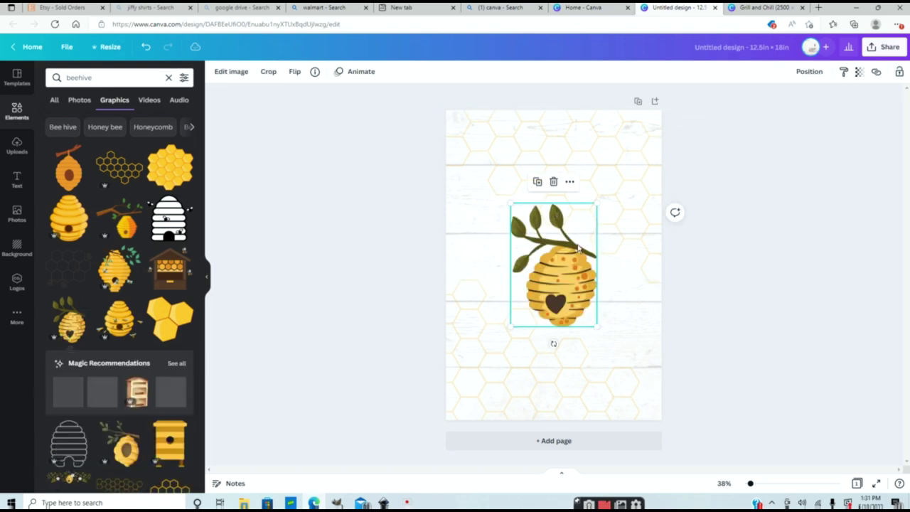
pyautogui.moveTo(572, 286); pyautogui.dragTo(561, 269)
pyautogui.moveTo(595, 317); pyautogui.dragTo(619, 347)
pyautogui.moveTo(576, 271)
pyautogui.mouseDown()
pyautogui.moveTo(579, 288)
pyautogui.moveTo(578, 279)
pyautogui.mouseUp()
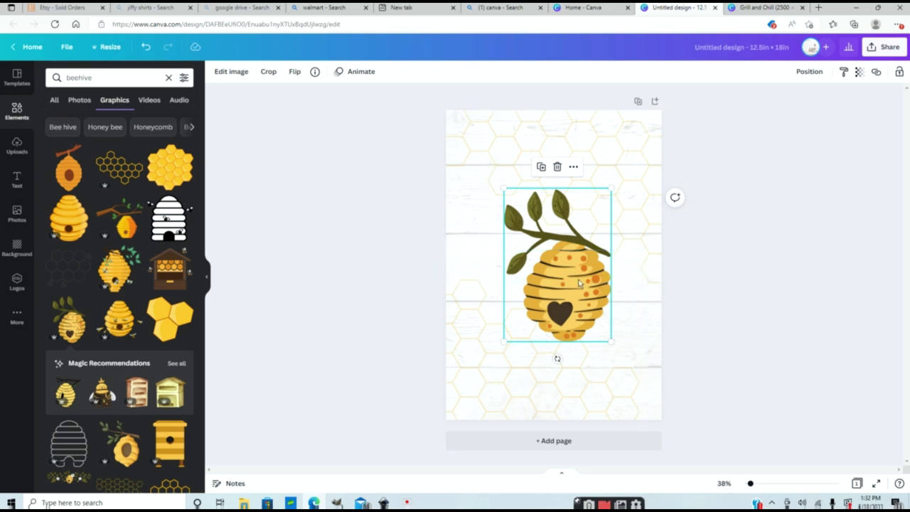
pyautogui.moveTo(579, 282); pyautogui.dragTo(575, 278)
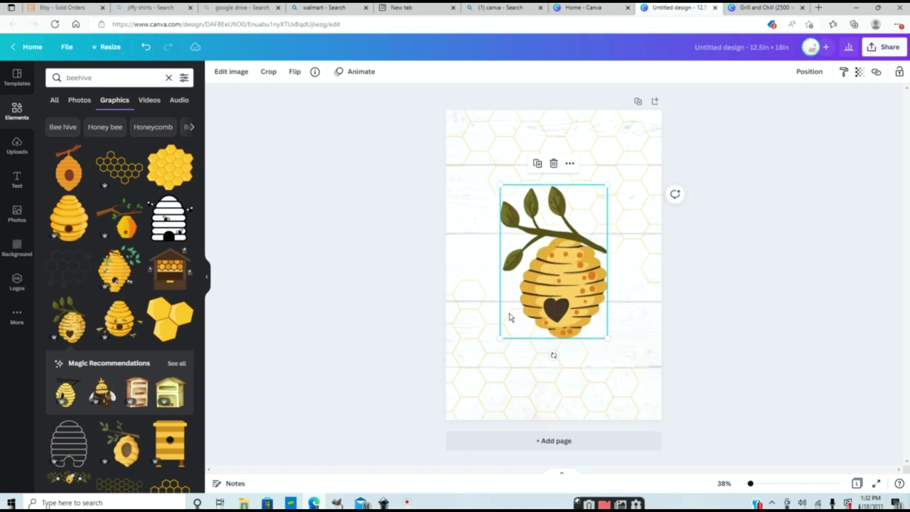
pyautogui.moveTo(564, 317); pyautogui.dragTo(557, 273)
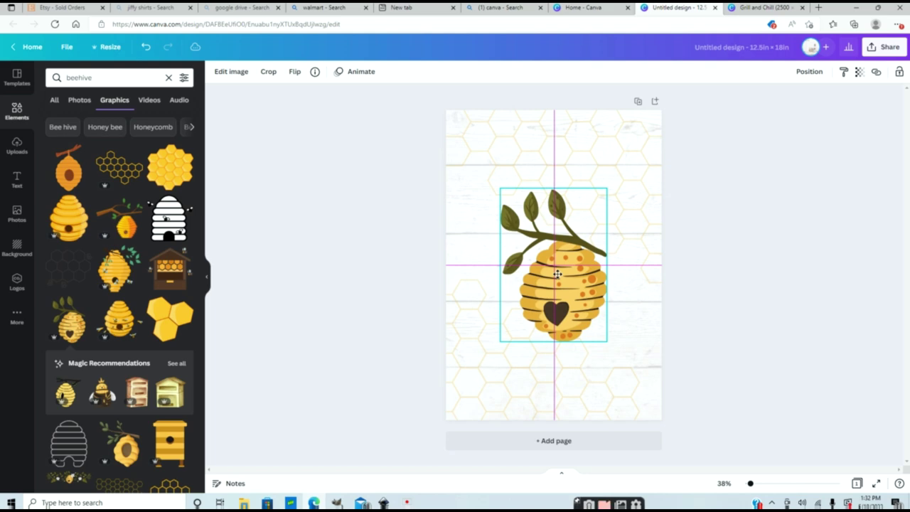
pyautogui.moveTo(557, 273); pyautogui.dragTo(557, 273)
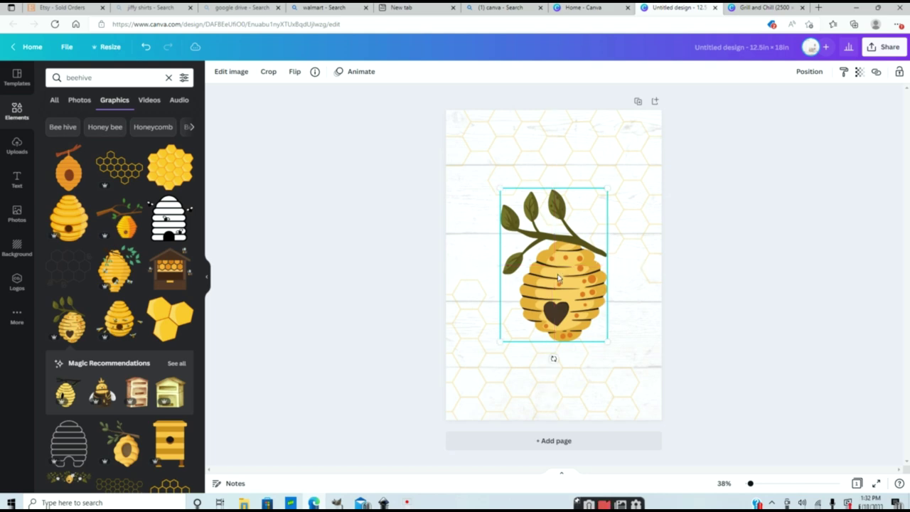
pyautogui.click(756, 254)
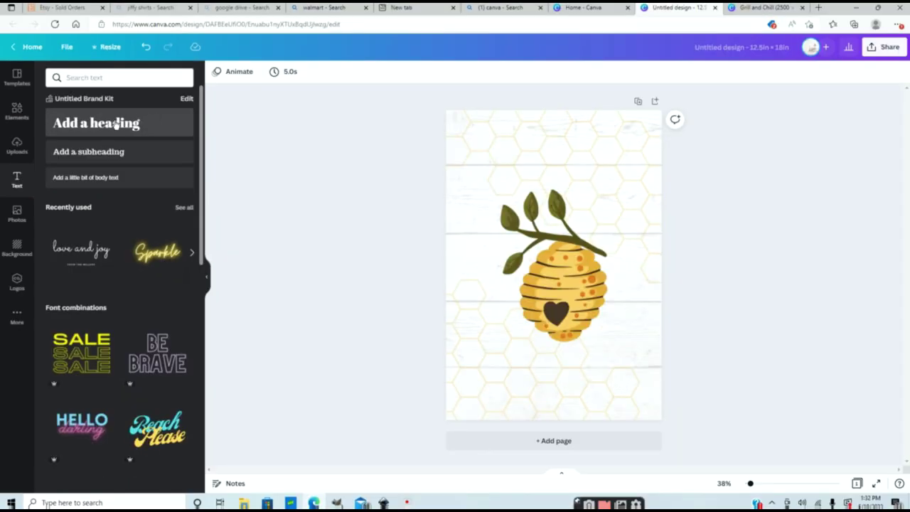
# Add a heading above the beehive, enlarge it to font size 117 and center it near the page top
pyautogui.click(116, 124)
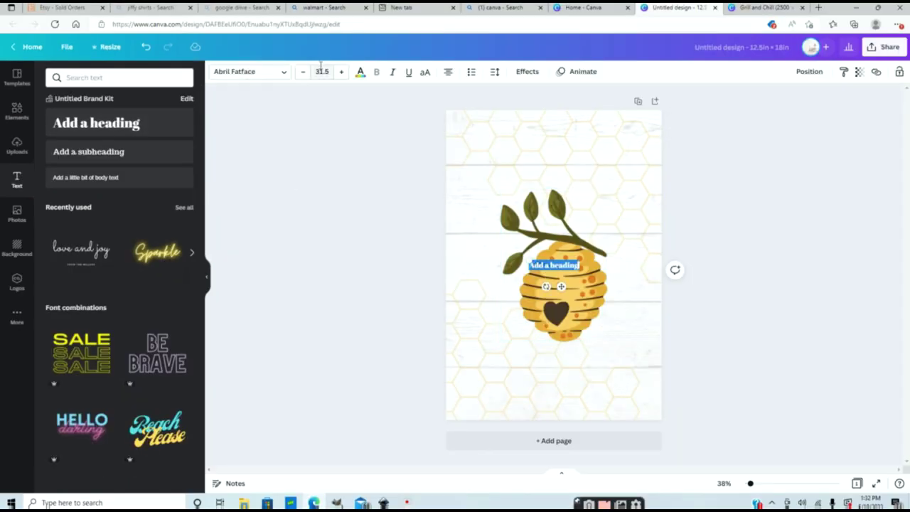
pyautogui.click(341, 71)
pyautogui.click(341, 71)
pyautogui.click(341, 72)
pyautogui.click(342, 71)
pyautogui.click(341, 71)
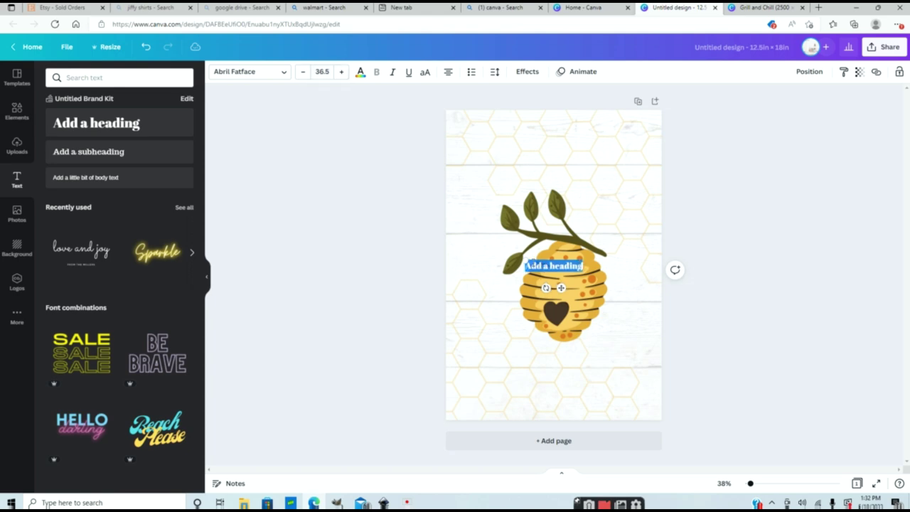
pyautogui.moveTo(524, 260); pyautogui.dragTo(423, 228)
pyautogui.moveTo(546, 236); pyautogui.dragTo(585, 143)
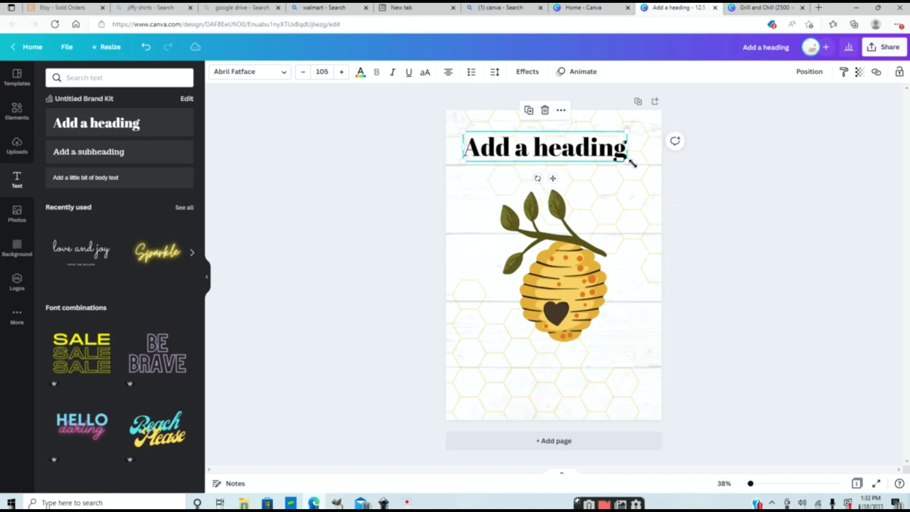
pyautogui.moveTo(632, 163); pyautogui.dragTo(645, 156)
# Replace the heading's placeholder text with "HELLO THERE,"
pyautogui.doubleClick(605, 146)
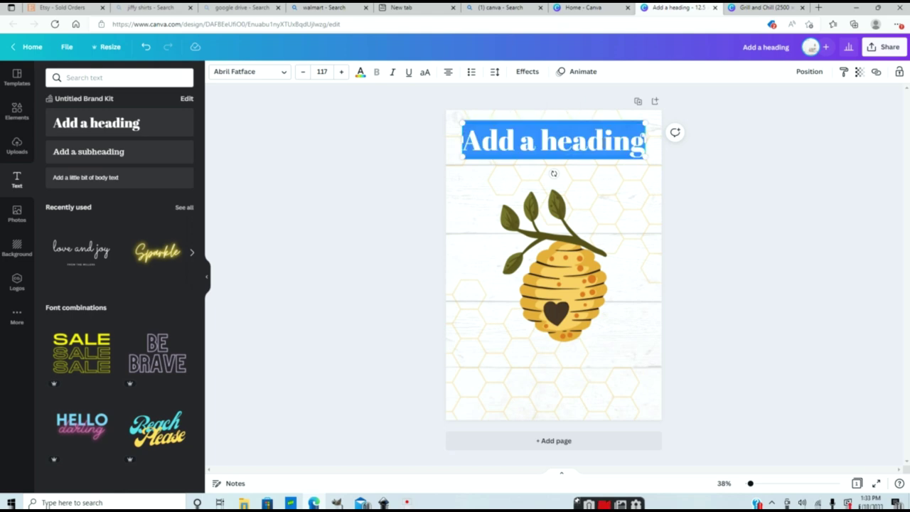
pyautogui.write('HELLO THERE,')
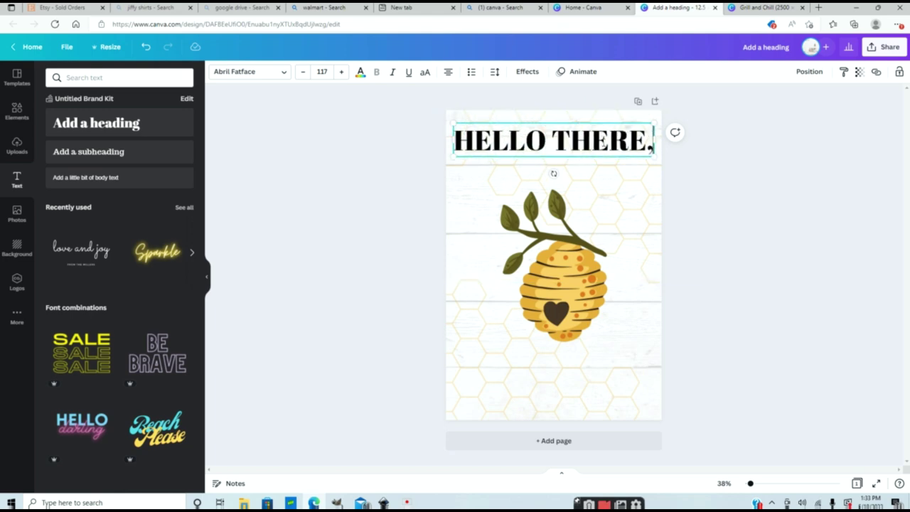
pyautogui.press('Escape')
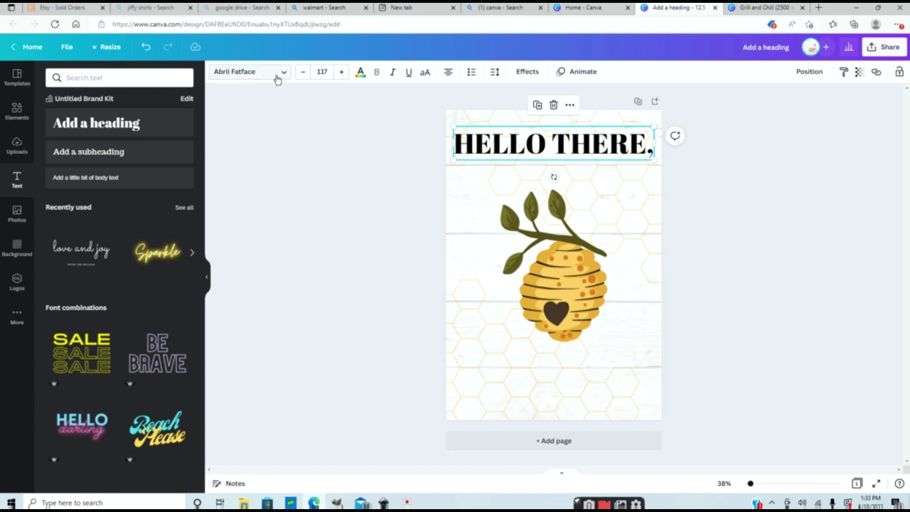
# Change the heading's font to Special Elite and reduce its size to 114
pyautogui.click(284, 74)
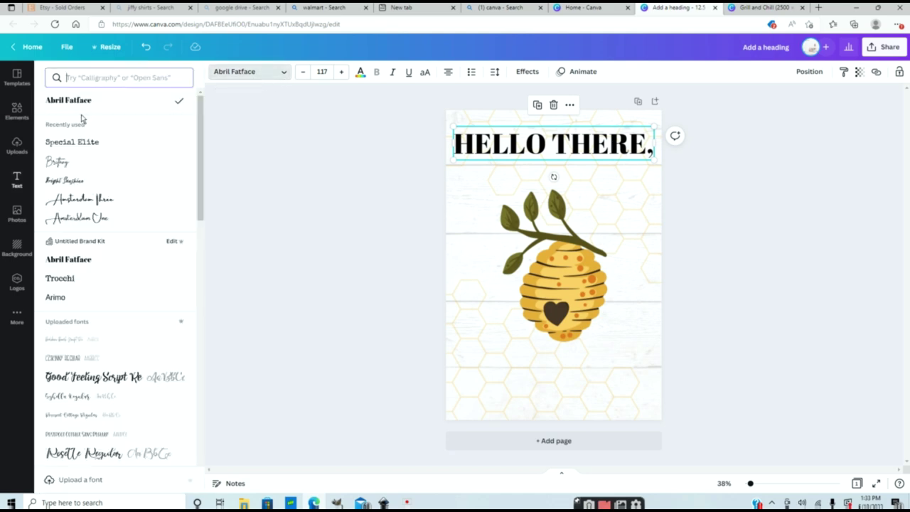
pyautogui.click(71, 142)
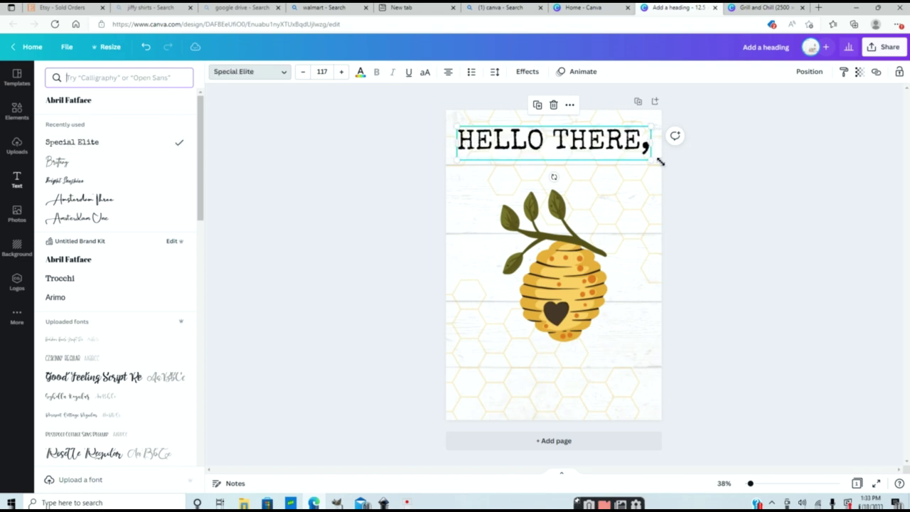
pyautogui.moveTo(655, 164); pyautogui.dragTo(613, 142)
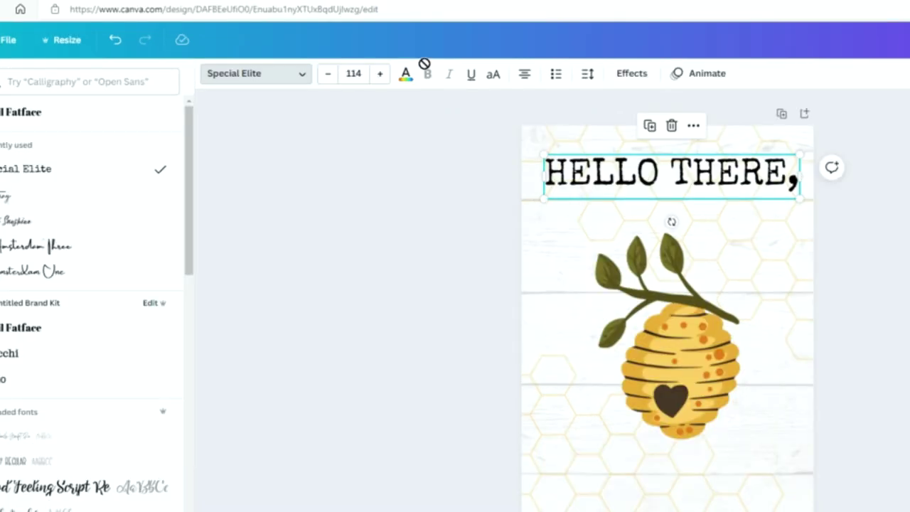
# Recolor the "HELLO THERE," heading with a golden tone sampled from the beehive and shift it to a warmer orange
pyautogui.click(406, 74)
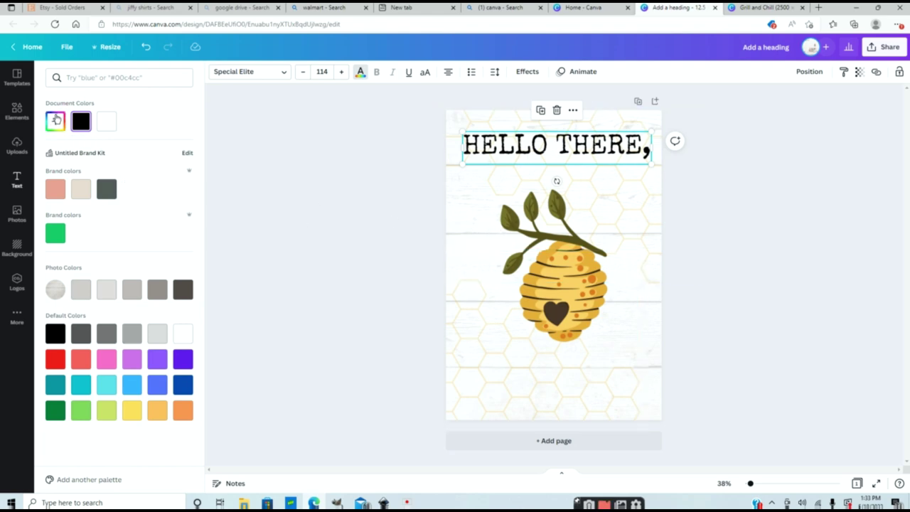
pyautogui.click(54, 123)
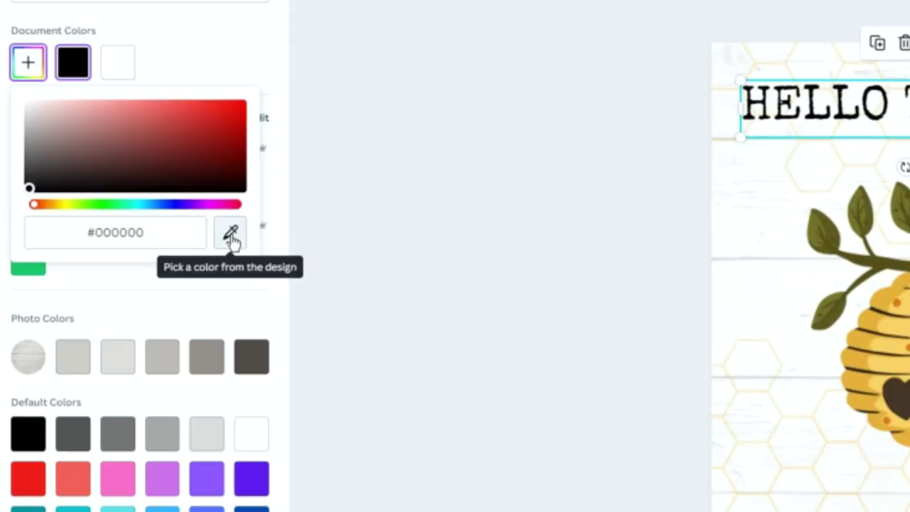
pyautogui.click(231, 235)
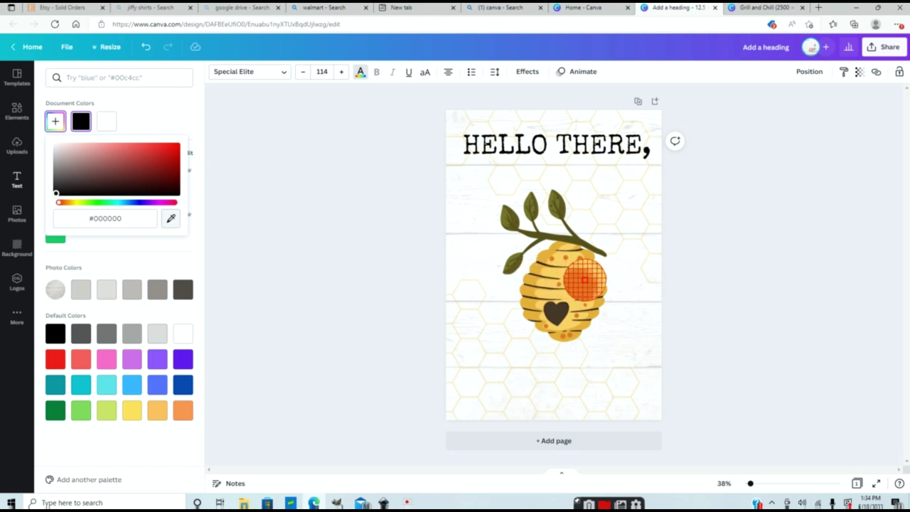
pyautogui.click(584, 280)
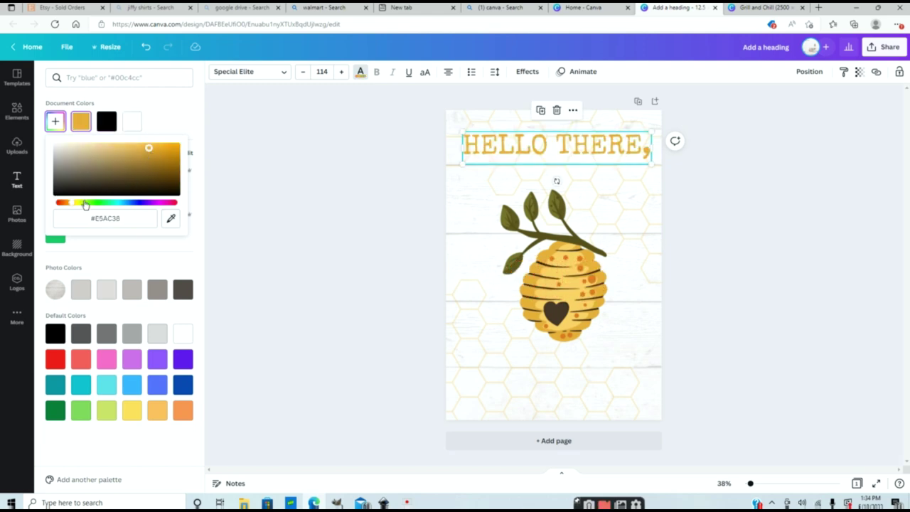
pyautogui.click(343, 109)
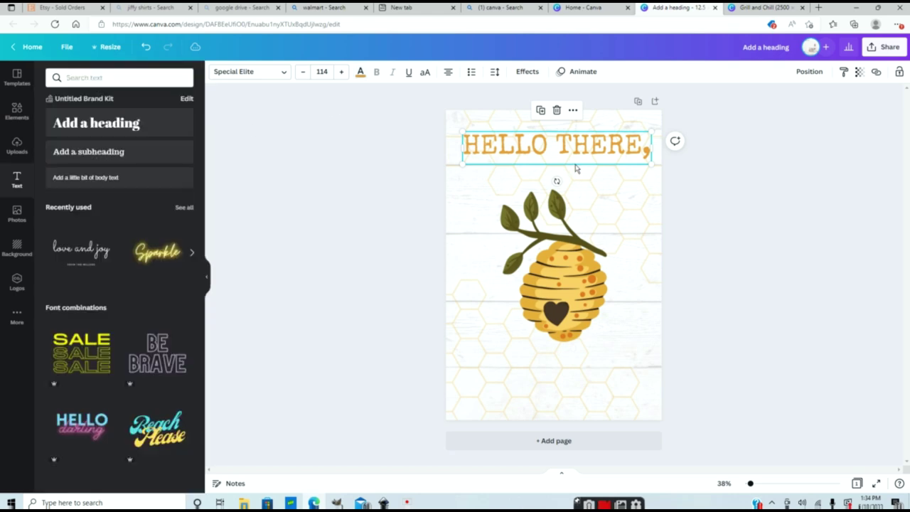
pyautogui.click(690, 211)
# Curve the "HELLO THERE," heading with a curve value of 55 and rotate it slightly clockwise
pyautogui.click(616, 148)
pyautogui.click(530, 73)
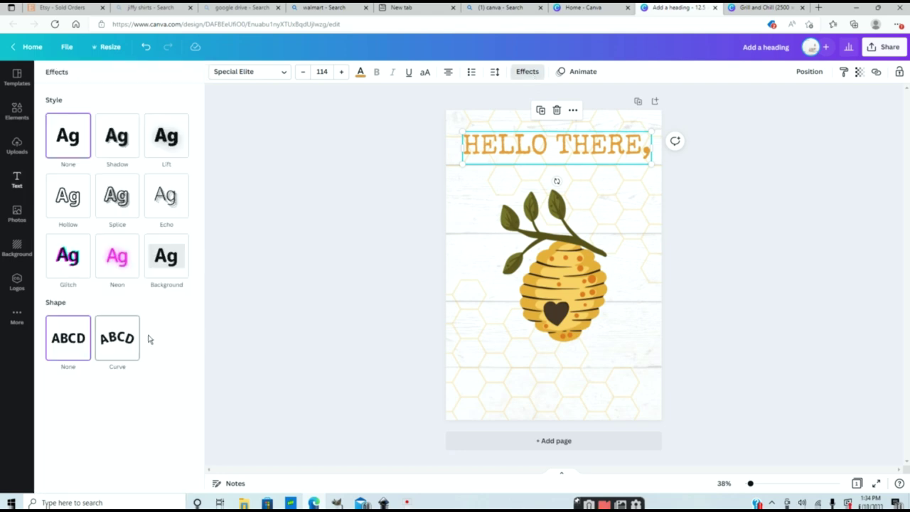
pyautogui.rightClick(120, 360)
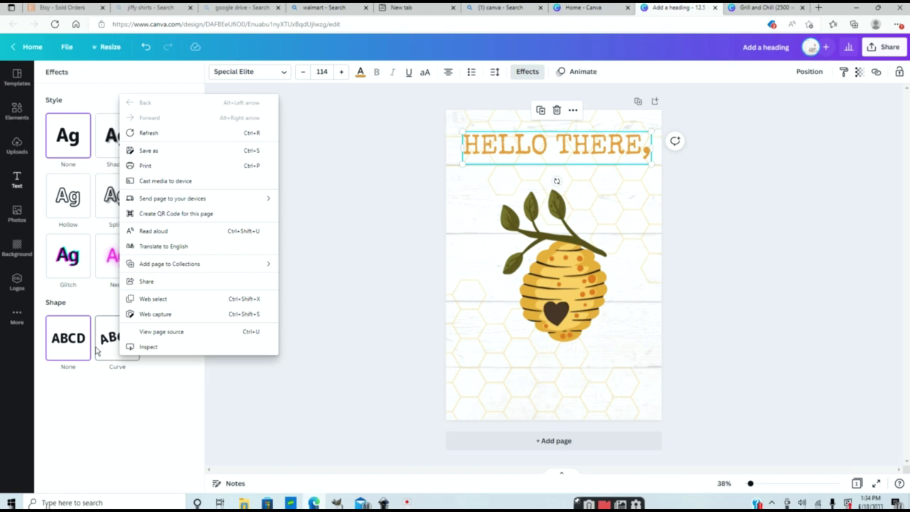
pyautogui.click(101, 352)
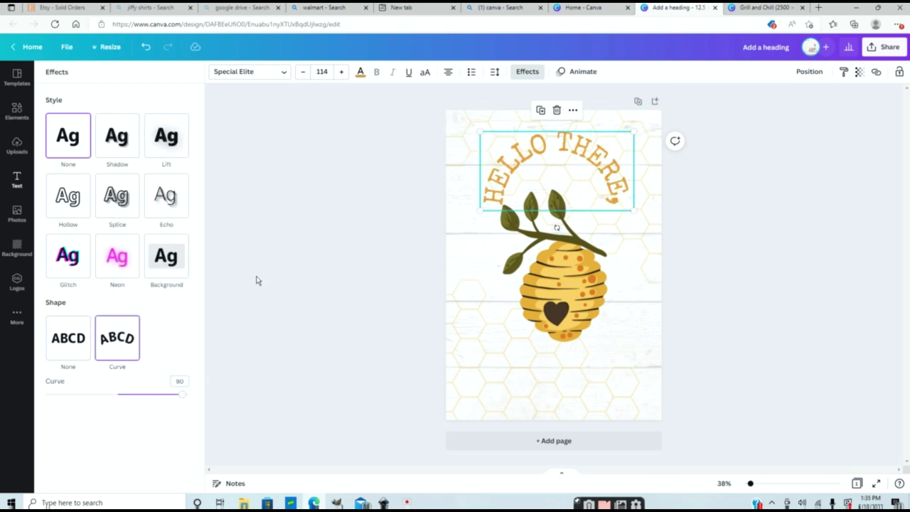
pyautogui.moveTo(181, 396); pyautogui.dragTo(157, 398)
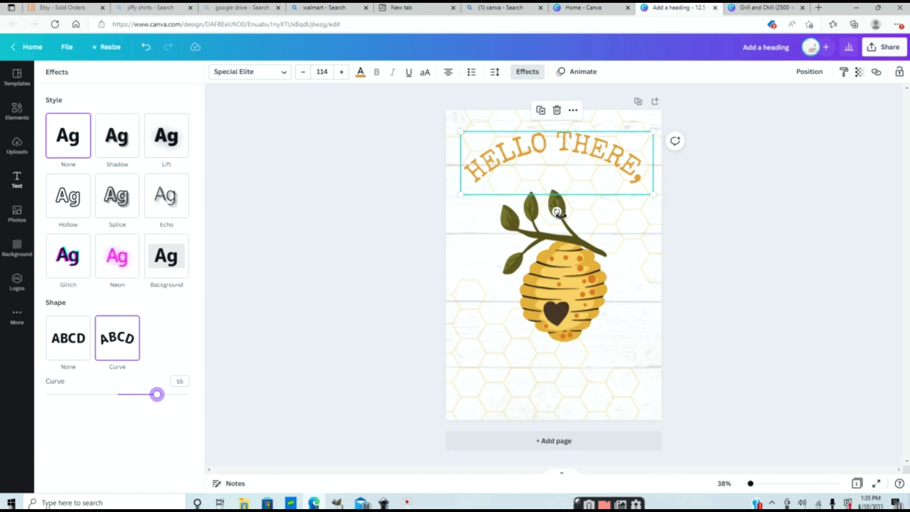
pyautogui.moveTo(556, 211); pyautogui.dragTo(577, 234)
pyautogui.click(746, 177)
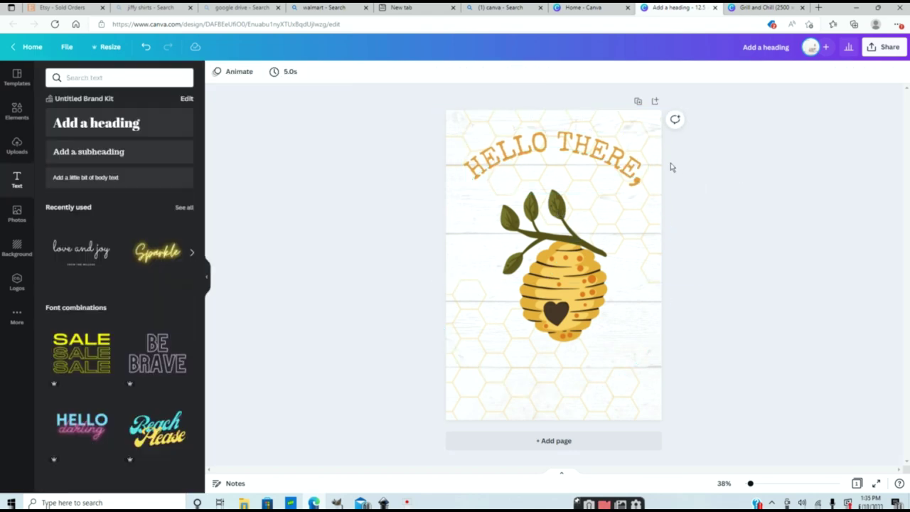
# Give the curved heading a Shadow effect with offset 56, direction -91 and transparency 34, and move the heading slightly down
pyautogui.click(638, 167)
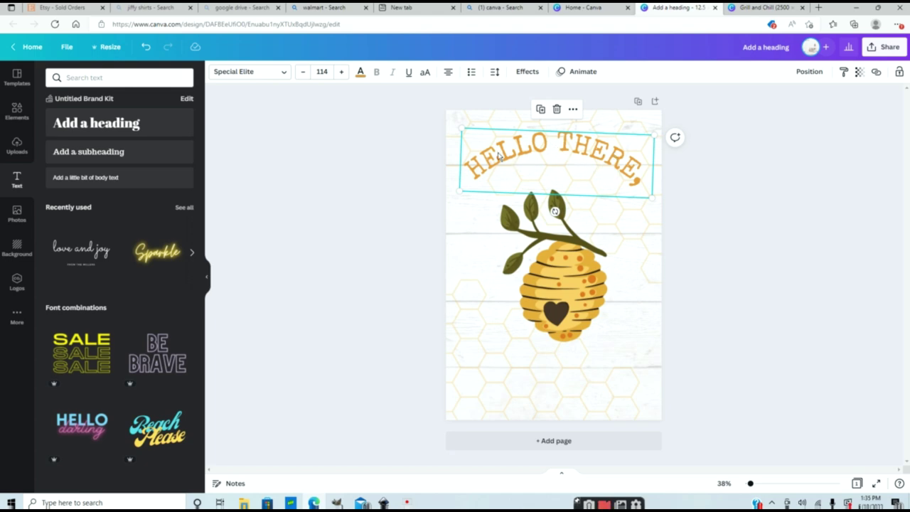
pyautogui.click(527, 72)
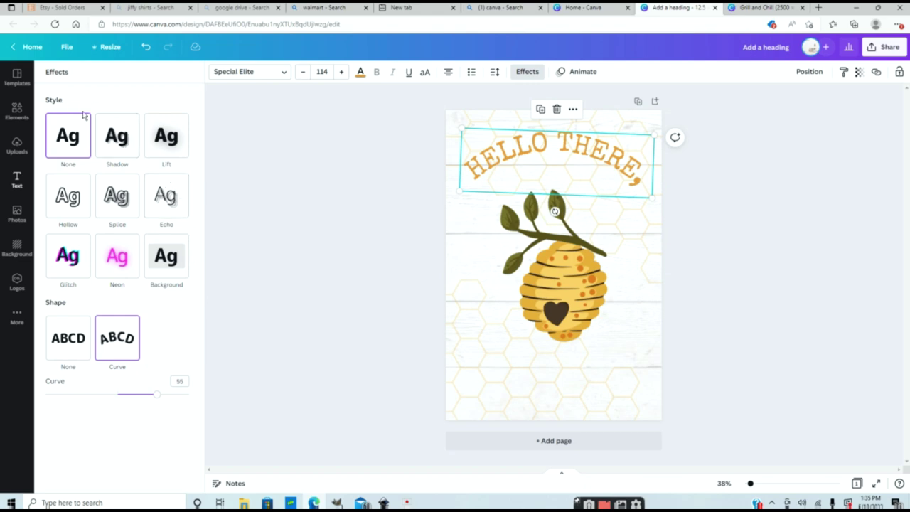
pyautogui.click(118, 139)
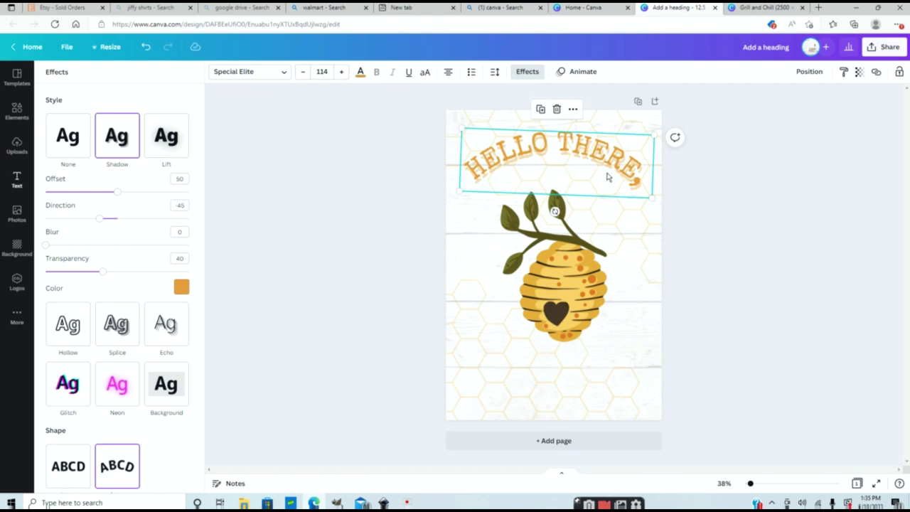
pyautogui.moveTo(102, 226); pyautogui.dragTo(85, 225)
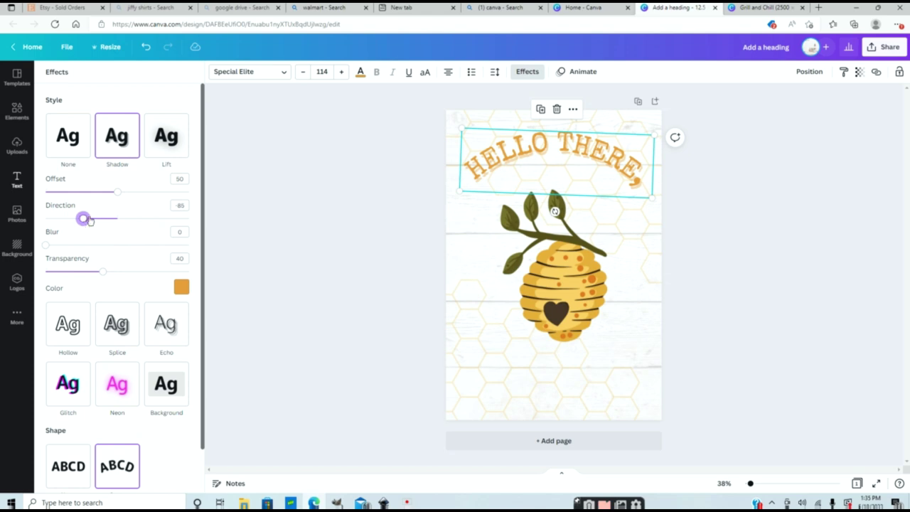
pyautogui.moveTo(118, 197); pyautogui.dragTo(127, 198)
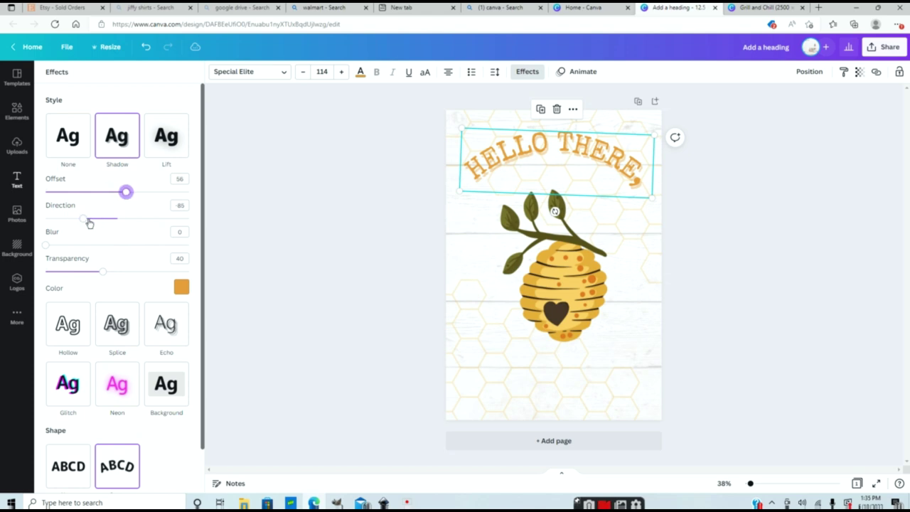
pyautogui.moveTo(84, 220); pyautogui.dragTo(80, 219)
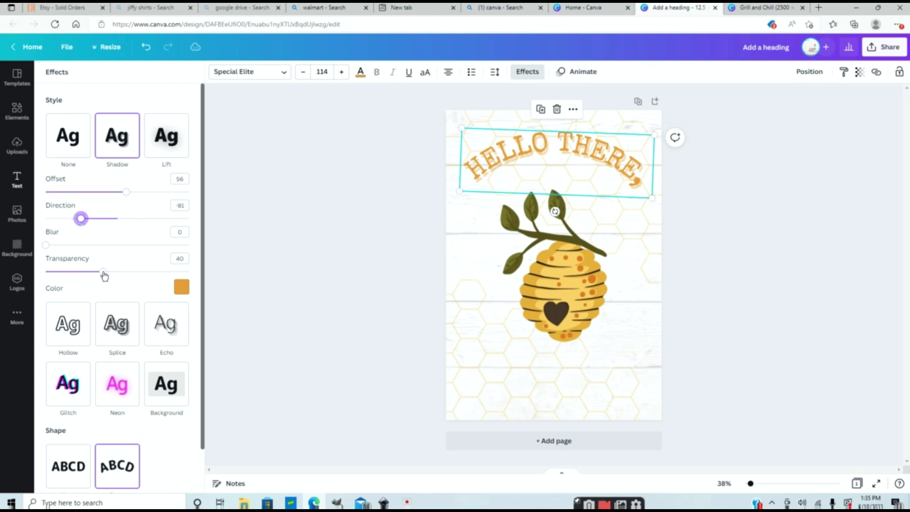
pyautogui.moveTo(107, 280); pyautogui.dragTo(95, 271)
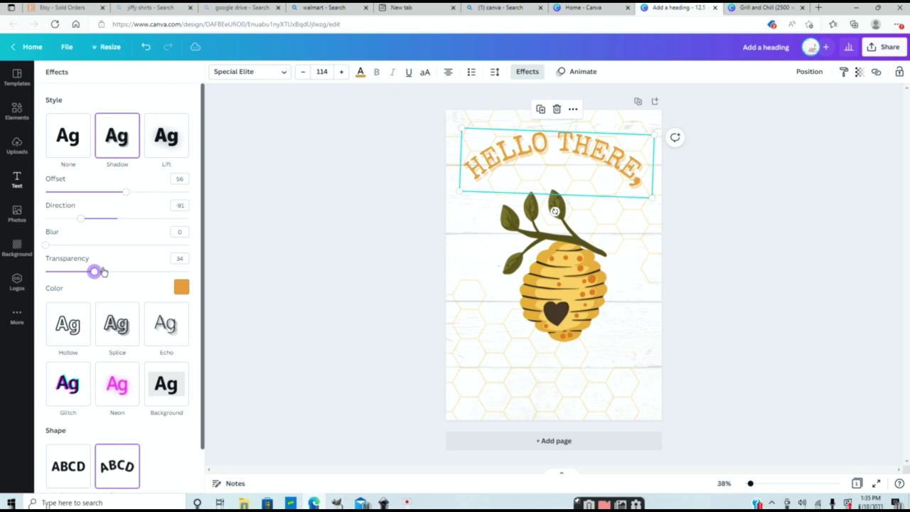
pyautogui.moveTo(567, 136); pyautogui.dragTo(567, 146)
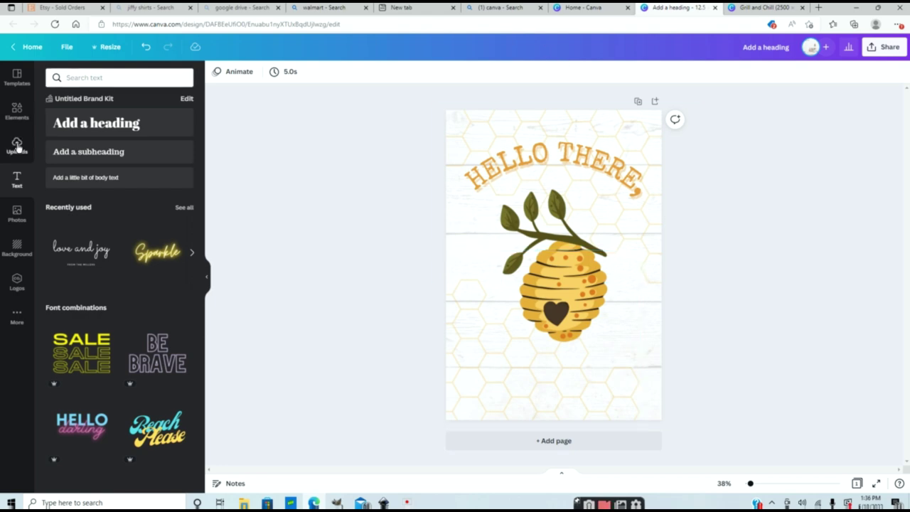
# Add a heading at font size 88.8 below the beehive with the text "Honeybee"
pyautogui.click(100, 122)
pyautogui.moveTo(528, 266); pyautogui.dragTo(368, 170)
pyautogui.moveTo(480, 288); pyautogui.dragTo(572, 413)
pyautogui.doubleClick(554, 384)
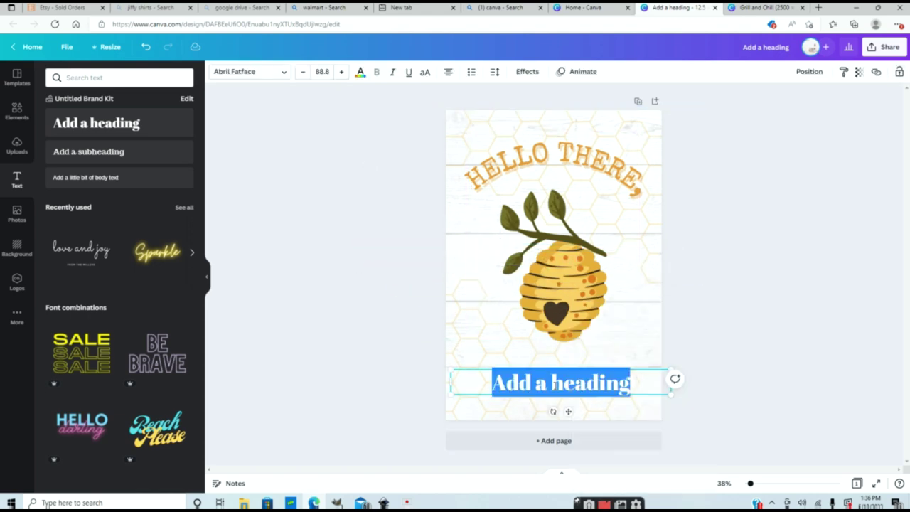
pyautogui.write('Honeybee')
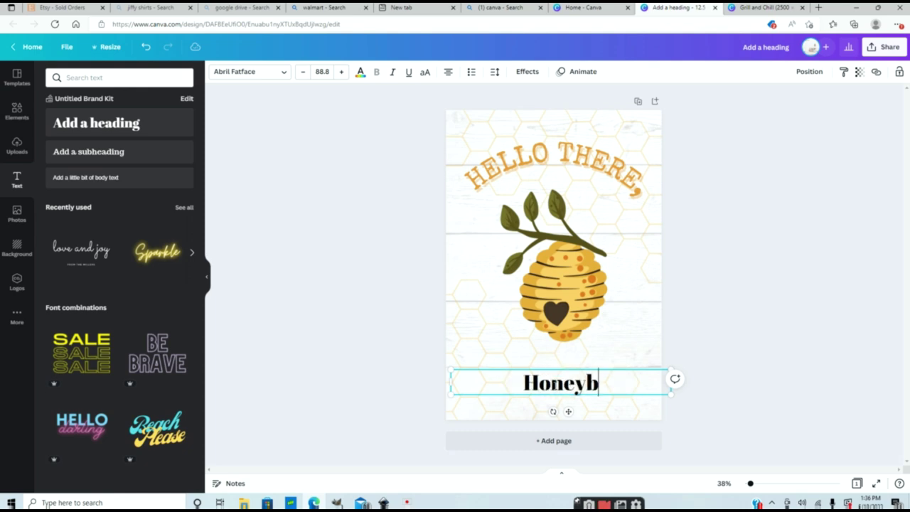
pyautogui.click(704, 403)
# Change the font of the "Honeybee" text to Brittany
pyautogui.click(575, 382)
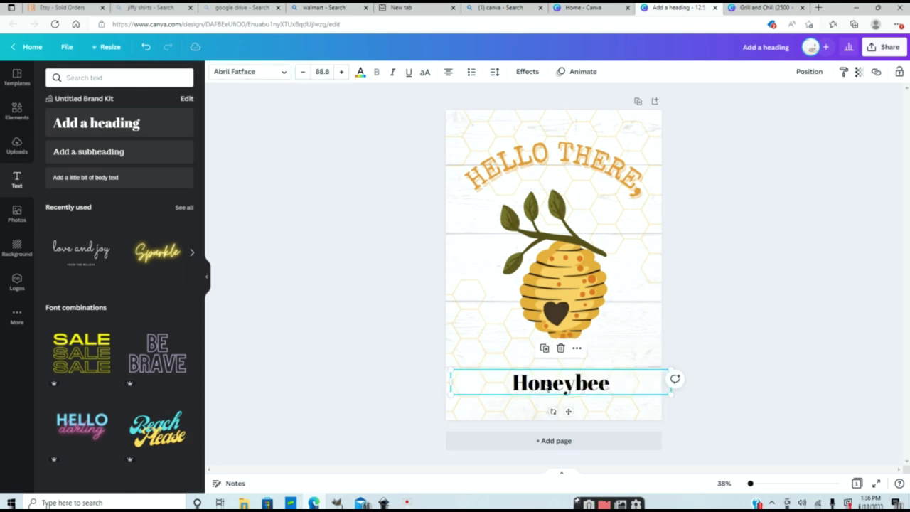
pyautogui.click(277, 77)
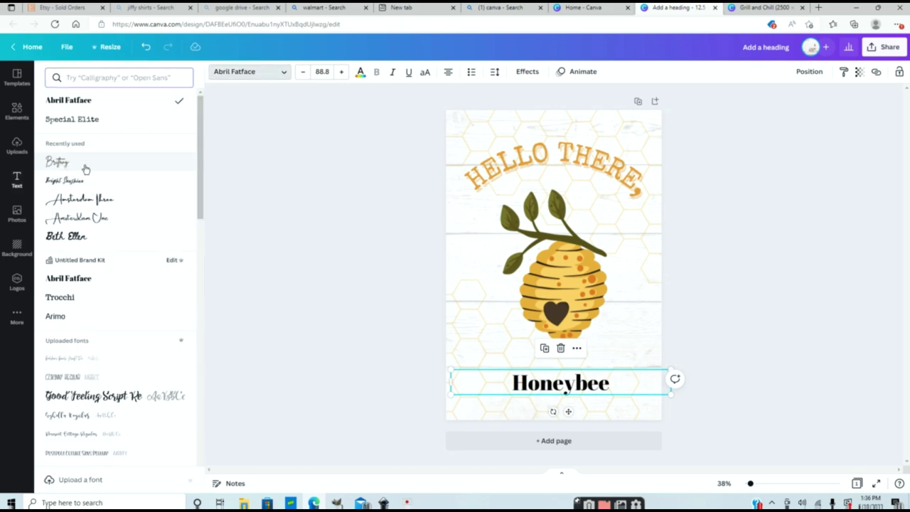
pyautogui.click(80, 165)
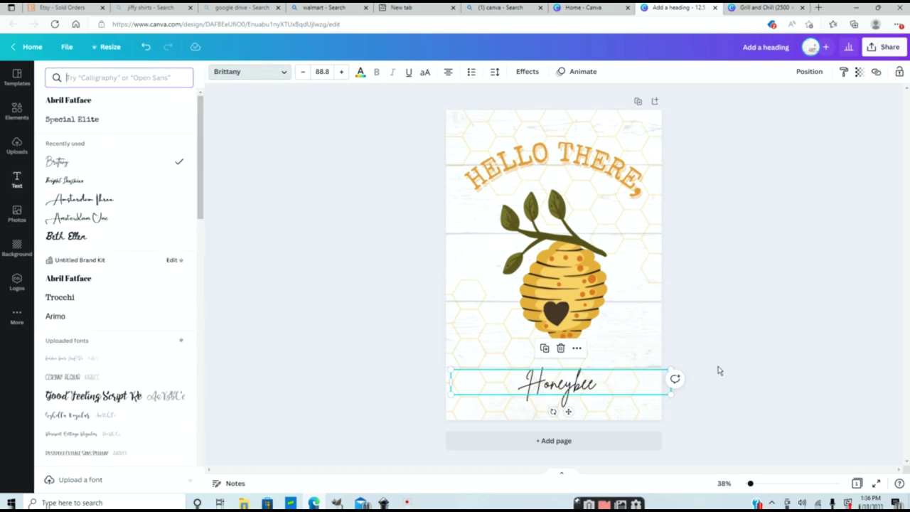
# Enlarge the "Honeybee" text to font size 186 and center it beneath the beehive
pyautogui.moveTo(447, 382); pyautogui.dragTo(405, 316)
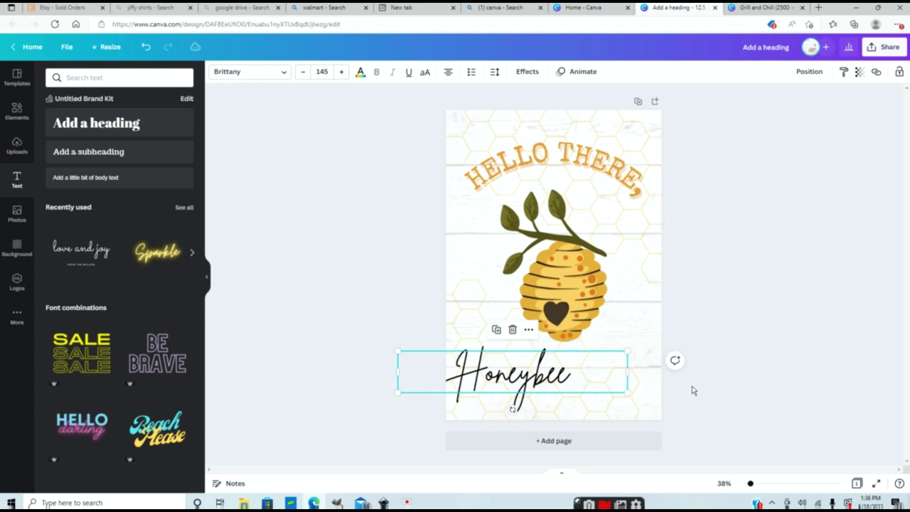
pyautogui.moveTo(632, 354); pyautogui.dragTo(666, 319)
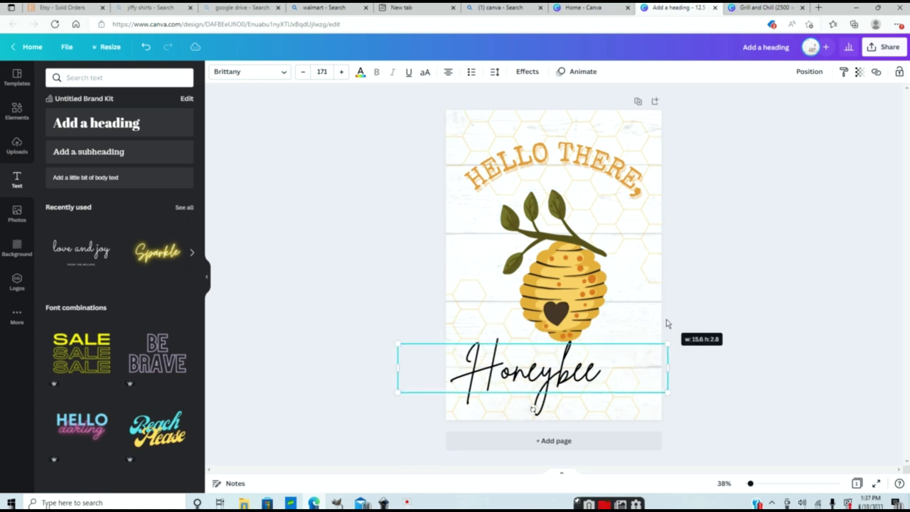
pyautogui.moveTo(543, 372); pyautogui.dragTo(570, 368)
pyautogui.moveTo(423, 341); pyautogui.dragTo(402, 337)
pyautogui.moveTo(691, 337); pyautogui.dragTo(717, 334)
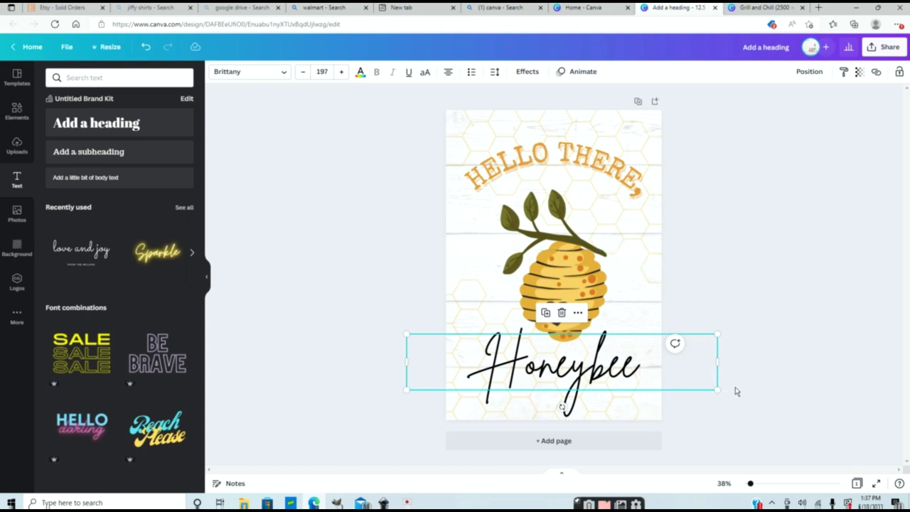
pyautogui.moveTo(719, 391); pyautogui.dragTo(702, 387)
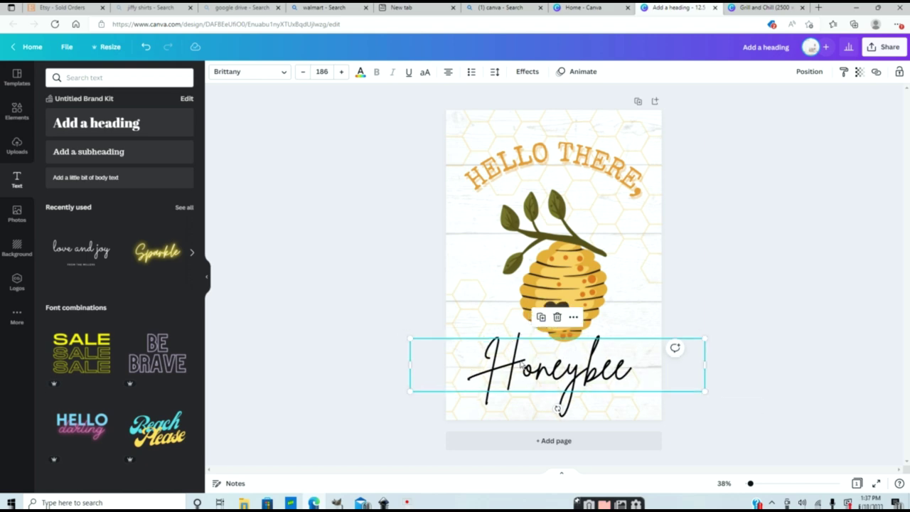
# Recolor the "Honeybee" text with the orange document color used for the top heading
pyautogui.click(360, 73)
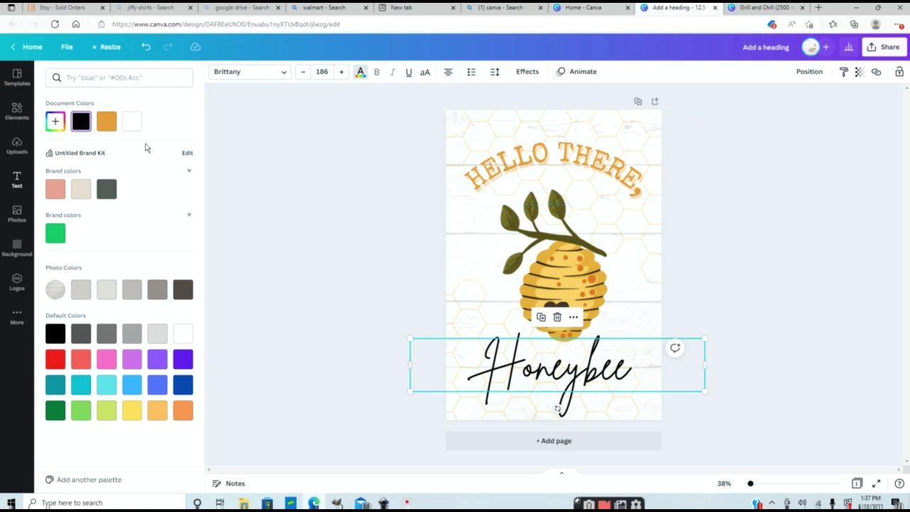
pyautogui.click(111, 124)
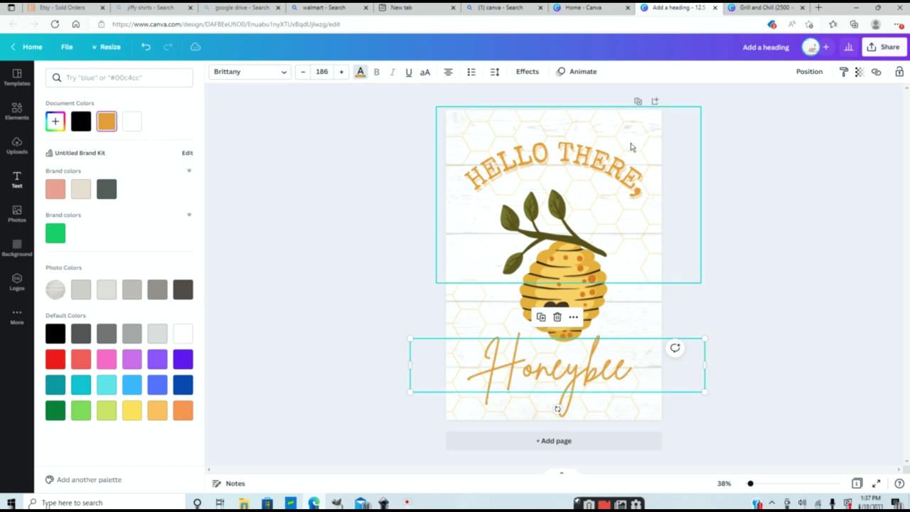
pyautogui.press('Escape')
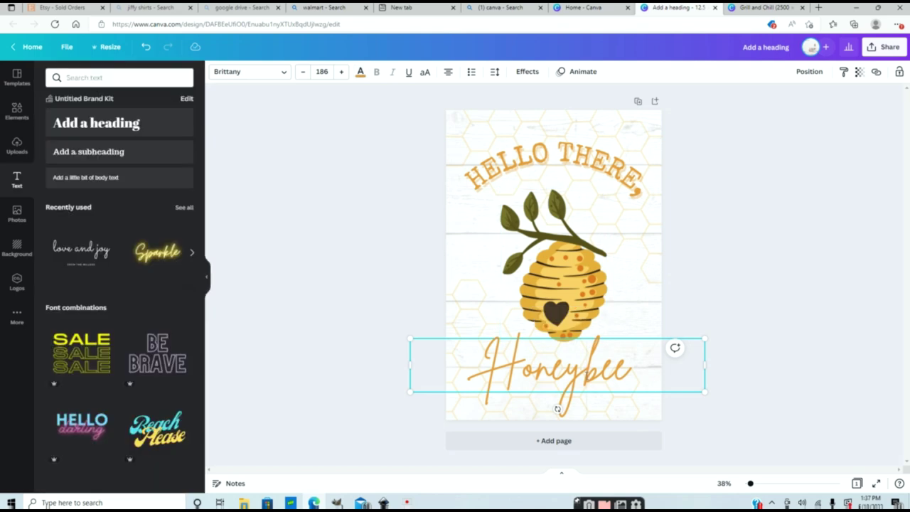
pyautogui.press('Escape')
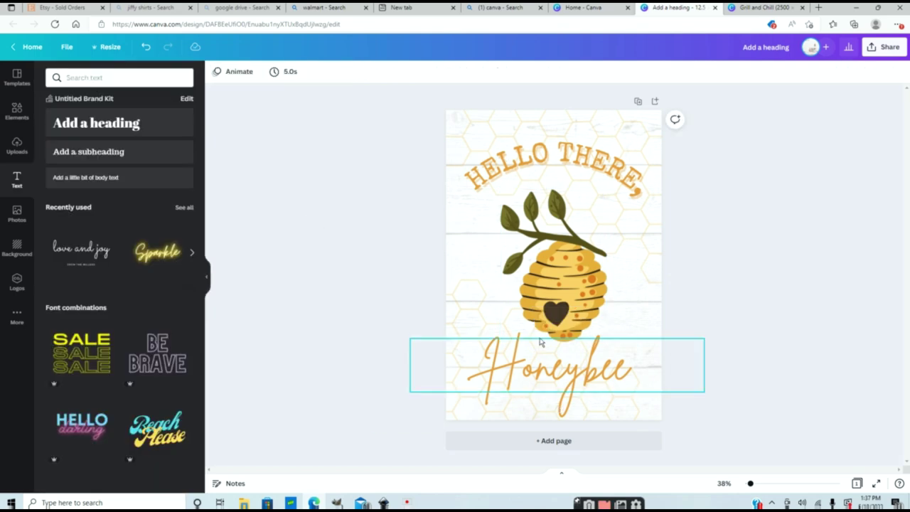
# Apply the Lift effect to the "Honeybee" text with slightly reduced intensity, and nudge the beehive graphic upward
pyautogui.rightClick(539, 342)
pyautogui.press('Escape')
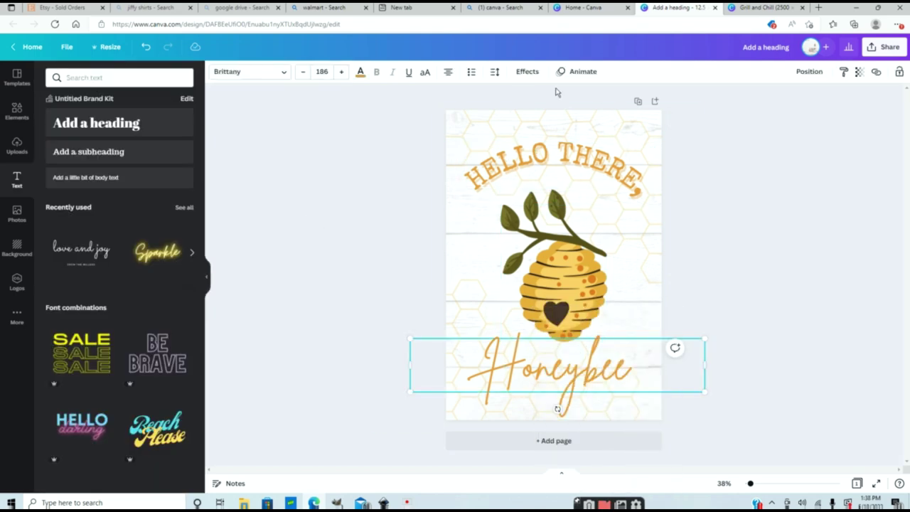
pyautogui.click(532, 73)
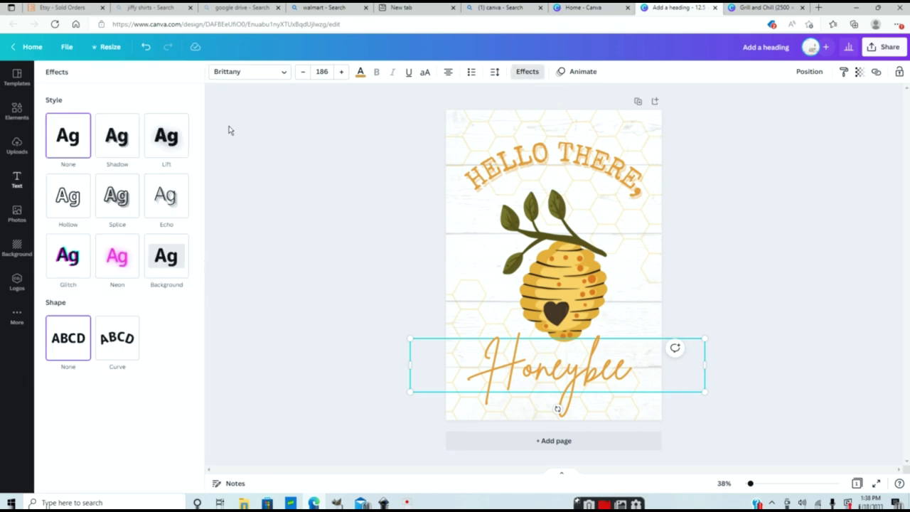
pyautogui.click(170, 153)
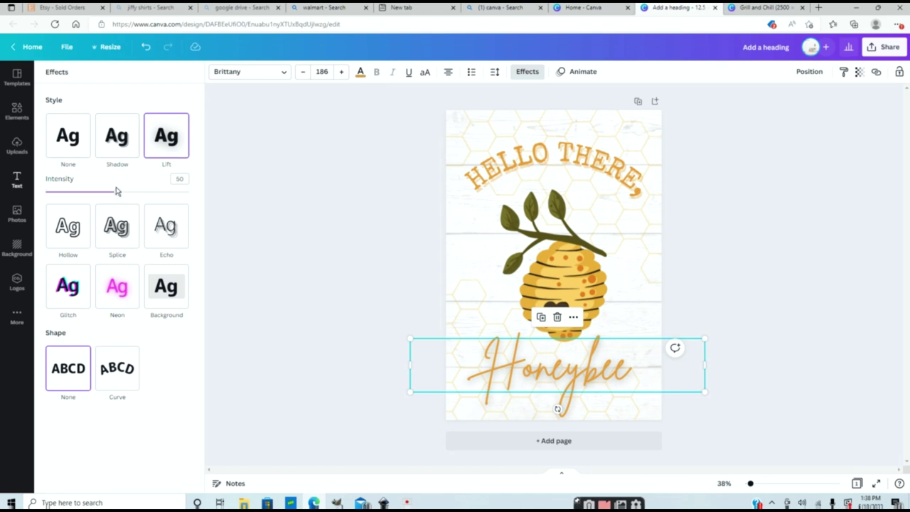
pyautogui.moveTo(117, 195); pyautogui.dragTo(108, 194)
pyautogui.click(558, 270)
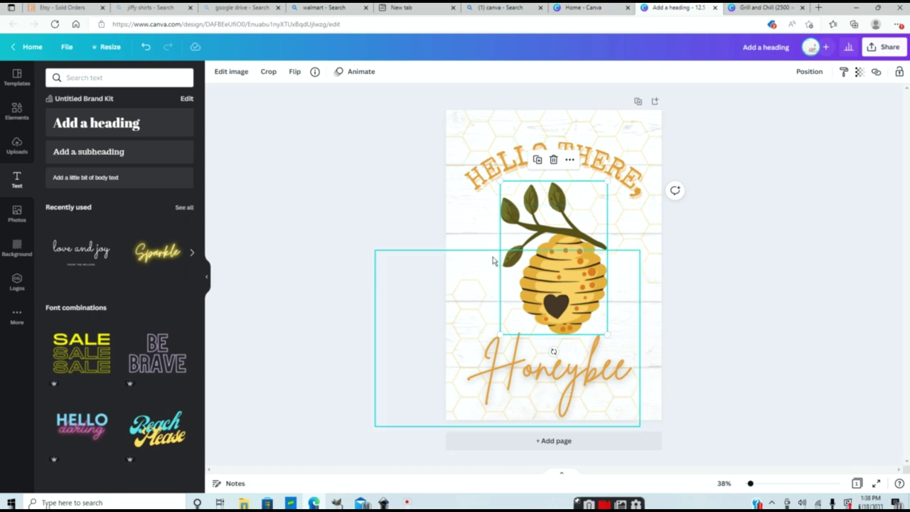
# Search the graphics for "bee" and add the outlined bee with a looping dashed trail to the page
pyautogui.click(360, 169)
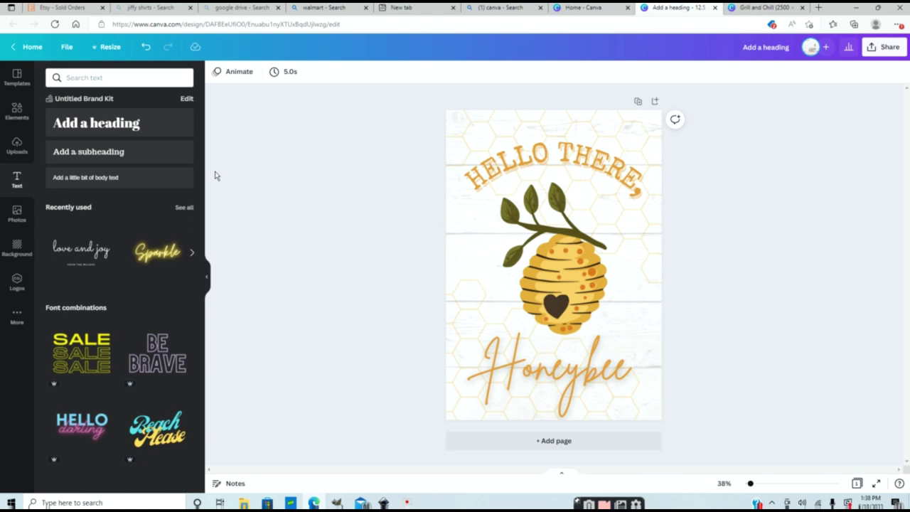
pyautogui.click(24, 116)
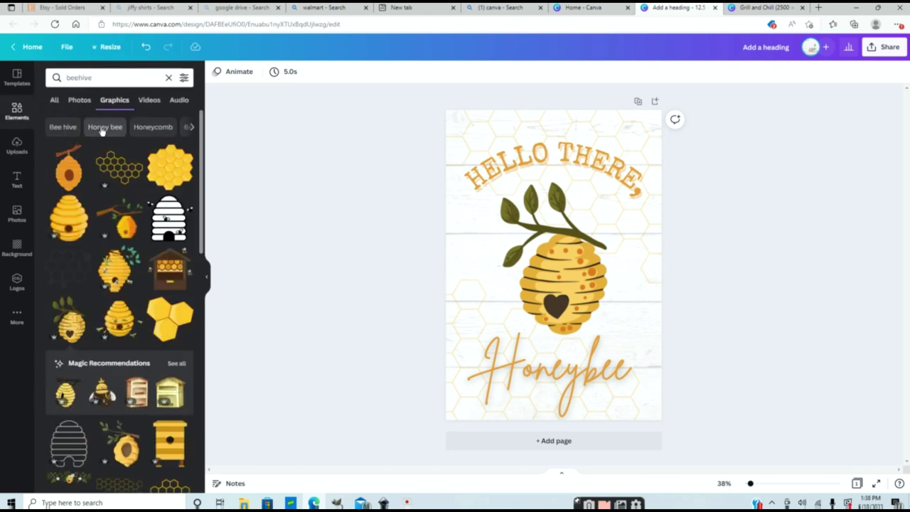
pyautogui.click(129, 86)
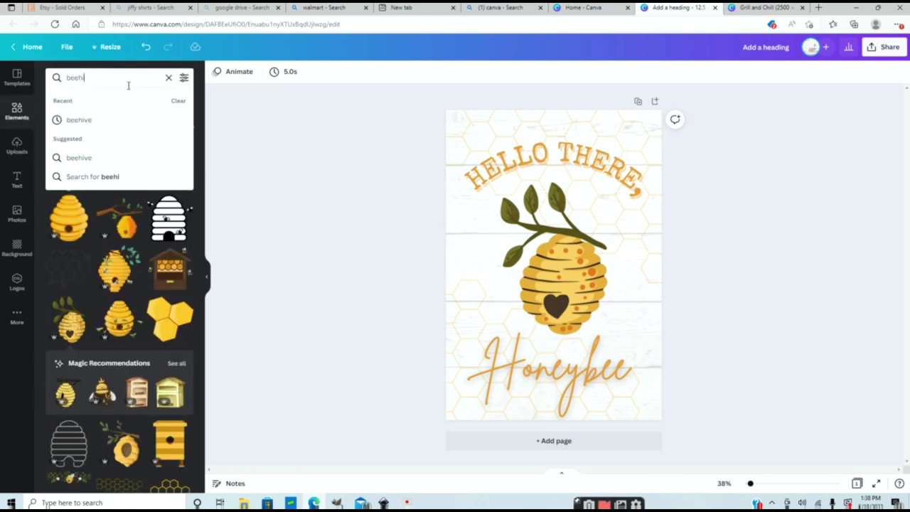
pyautogui.press('BackSpace')
pyautogui.press('BackSpace')
pyautogui.press('Return')
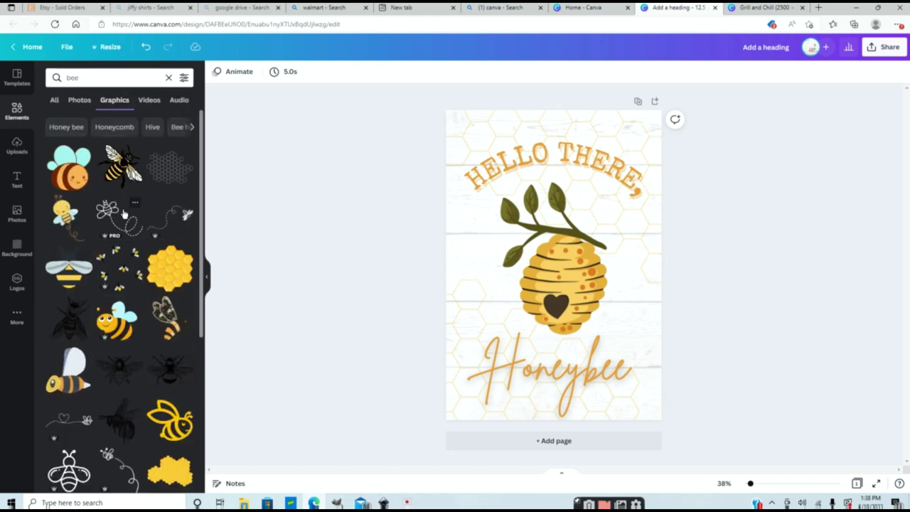
pyautogui.click(125, 223)
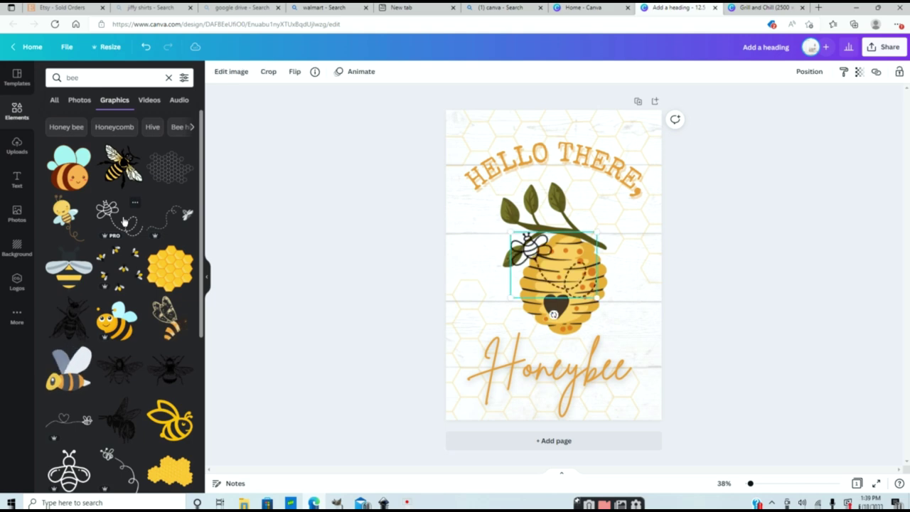
# Place the bee outline beside the left side of the beehive, shrink it slightly, and rotate it a little clockwise
pyautogui.moveTo(531, 250); pyautogui.dragTo(468, 266)
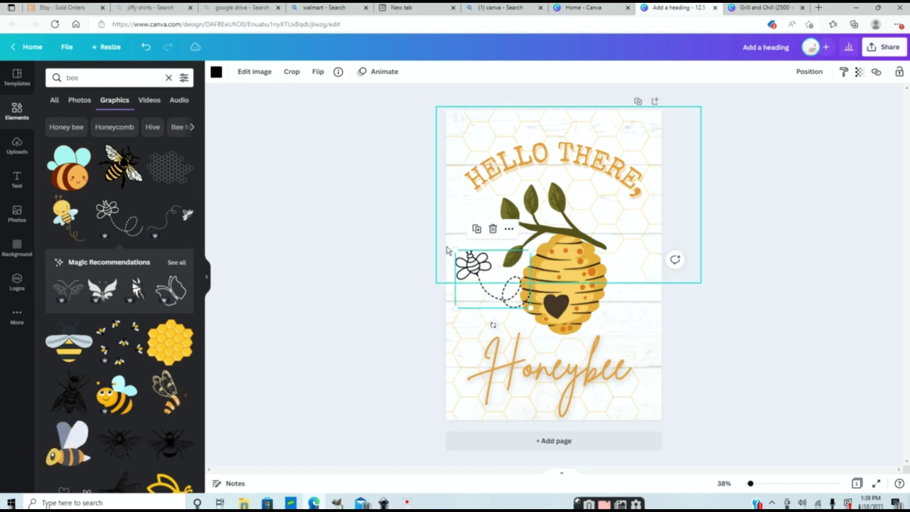
pyautogui.moveTo(455, 251); pyautogui.dragTo(466, 259)
pyautogui.moveTo(494, 286); pyautogui.dragTo(486, 287)
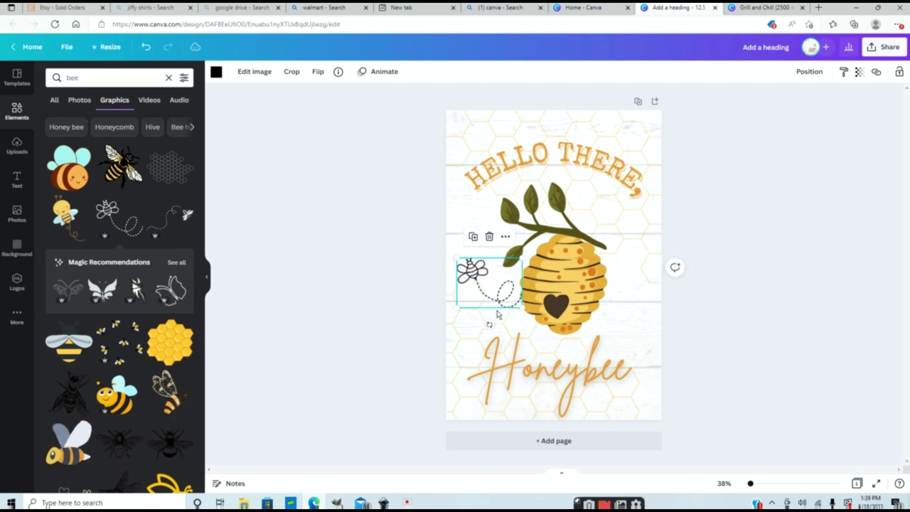
pyautogui.moveTo(489, 325); pyautogui.dragTo(476, 323)
# Recolor the bee outline with the orange document color, adjusted to a slightly deeper custom orange
pyautogui.click(216, 71)
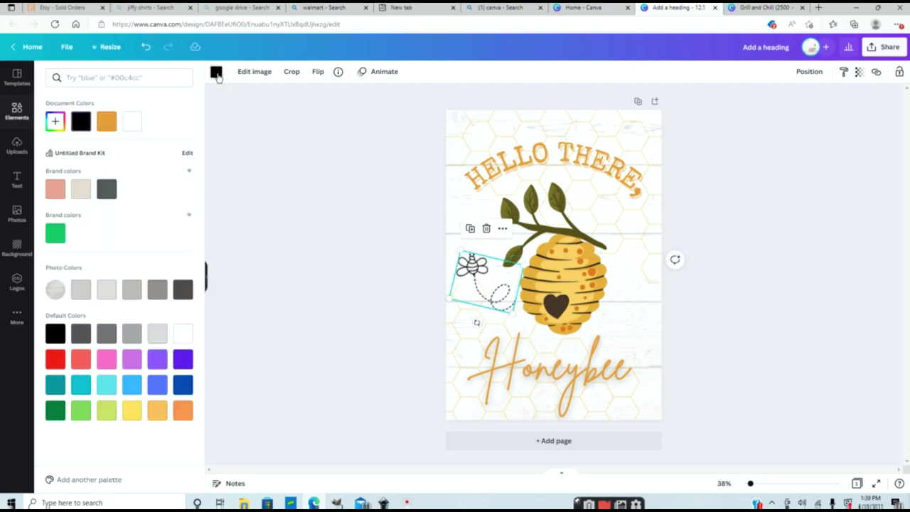
pyautogui.click(108, 124)
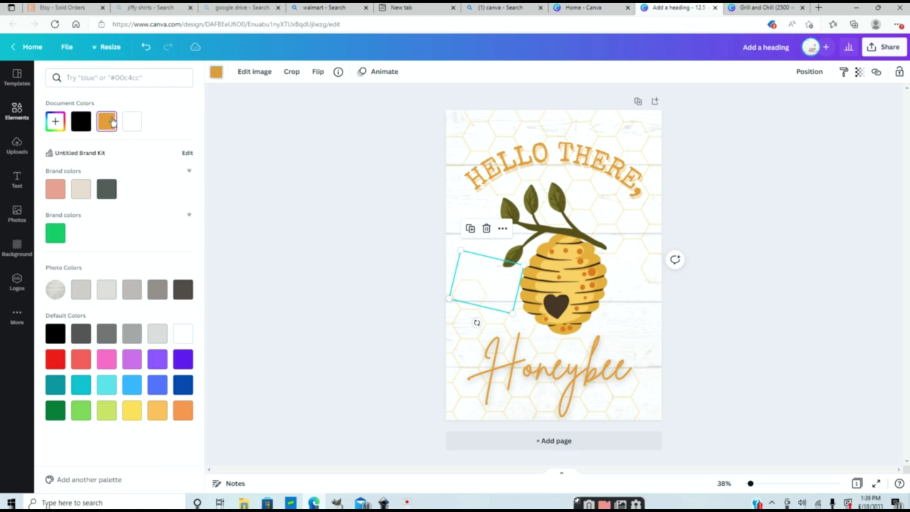
pyautogui.click(55, 122)
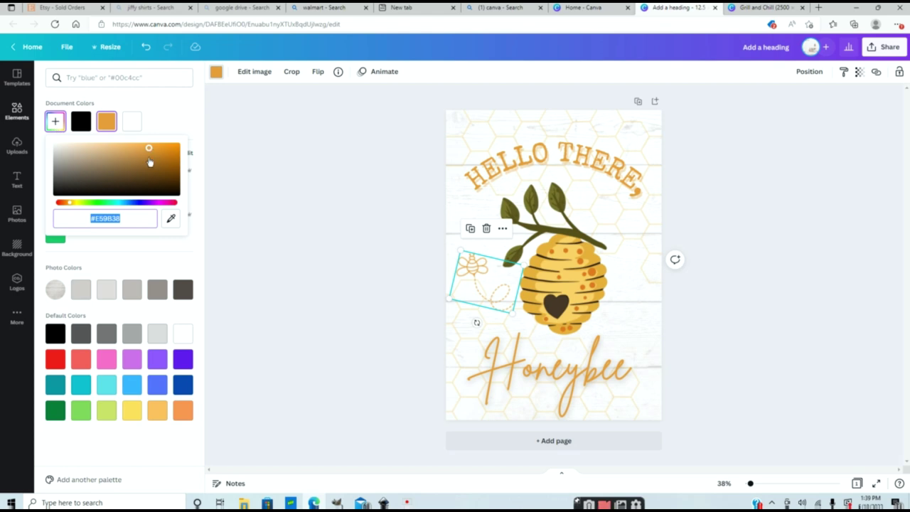
pyautogui.click(168, 138)
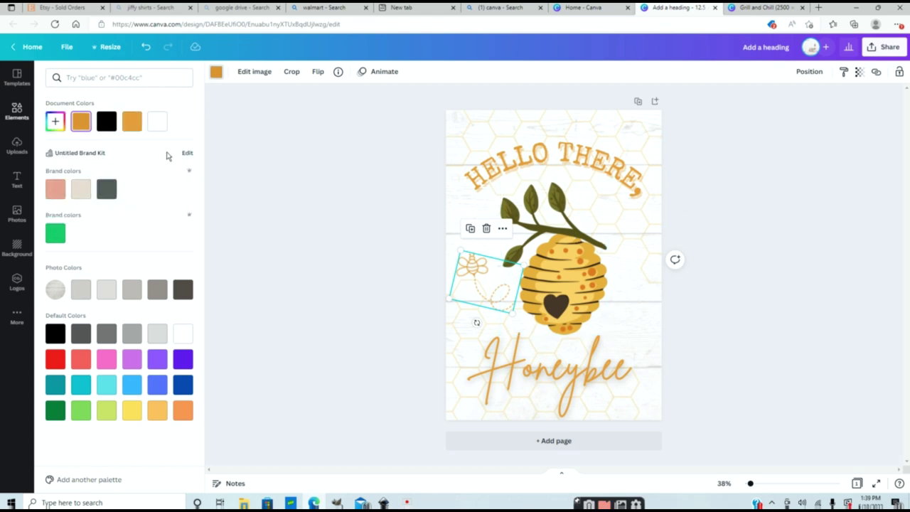
# Place a copy of the bee outline right of the beehive beneath the heading, flipped horizontally and rotated so its trail runs downward
pyautogui.moveTo(476, 285); pyautogui.dragTo(619, 240)
pyautogui.click(317, 72)
pyautogui.click(333, 100)
pyautogui.moveTo(626, 291); pyautogui.dragTo(668, 262)
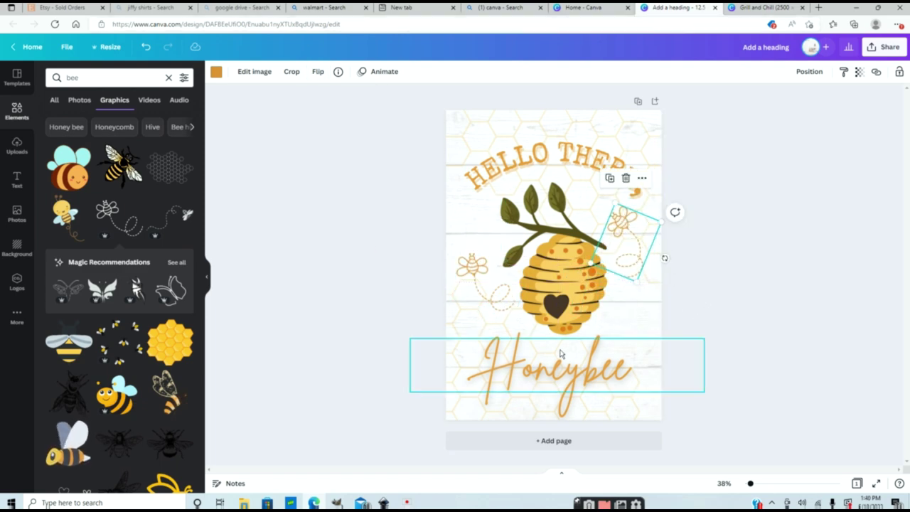
# Add a third bee, rotated nearly upside down, between the beehive and the end of "Honeybee", and nudge the "HELLO THERE," heading upward
pyautogui.click(609, 177)
pyautogui.moveTo(491, 299); pyautogui.dragTo(599, 384)
pyautogui.moveTo(611, 345); pyautogui.dragTo(605, 326)
pyautogui.click(318, 72)
pyautogui.moveTo(677, 320); pyautogui.dragTo(616, 319)
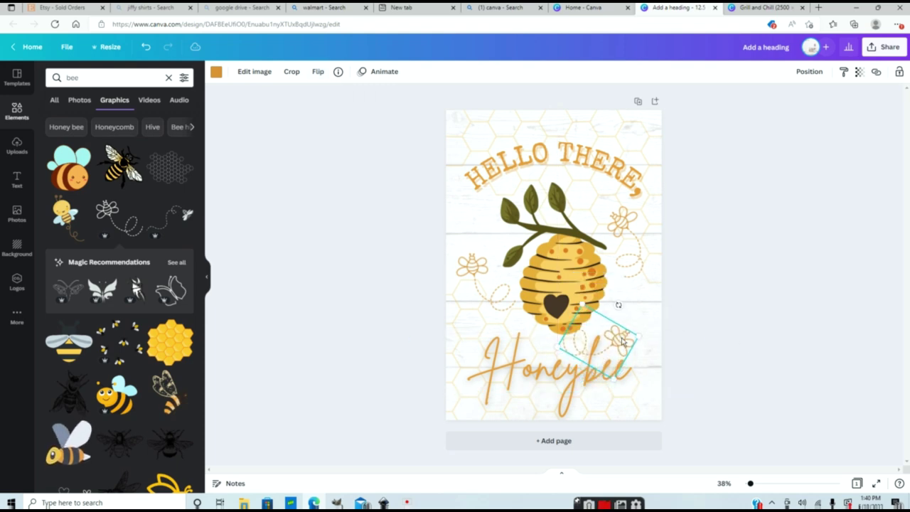
pyautogui.moveTo(620, 360); pyautogui.dragTo(633, 327)
pyautogui.click(763, 366)
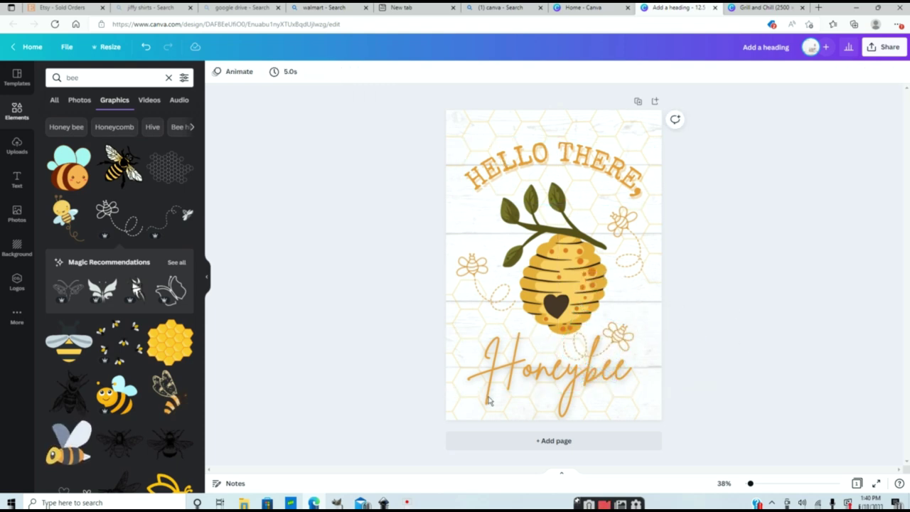
pyautogui.click(618, 170)
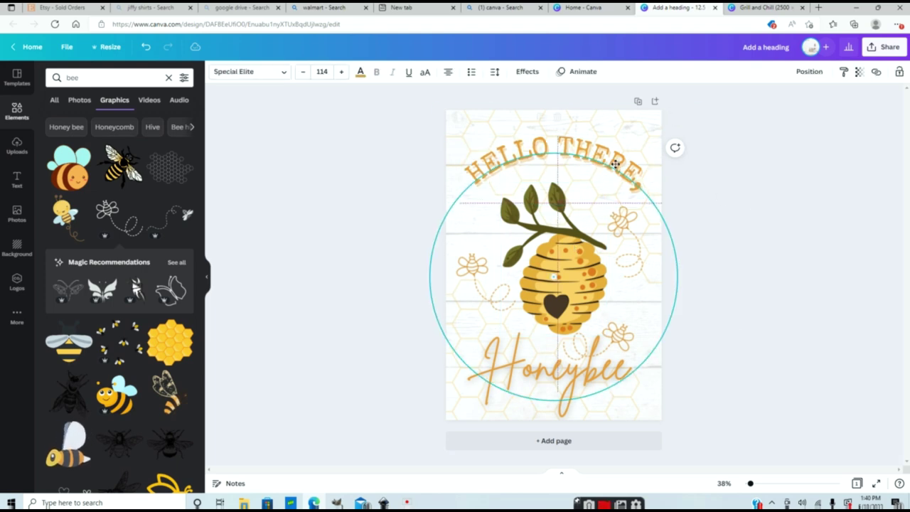
pyautogui.click(763, 250)
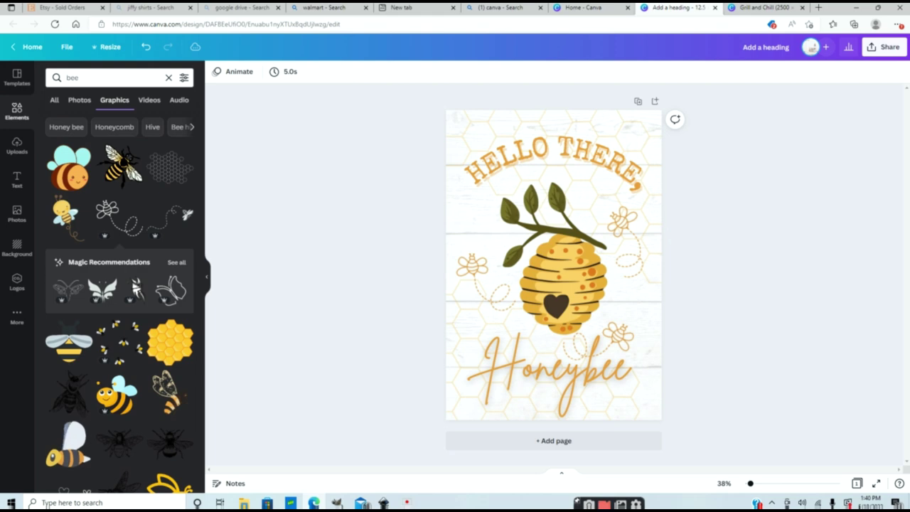
# Download the finished design as a PNG file at size 1
pyautogui.click(887, 49)
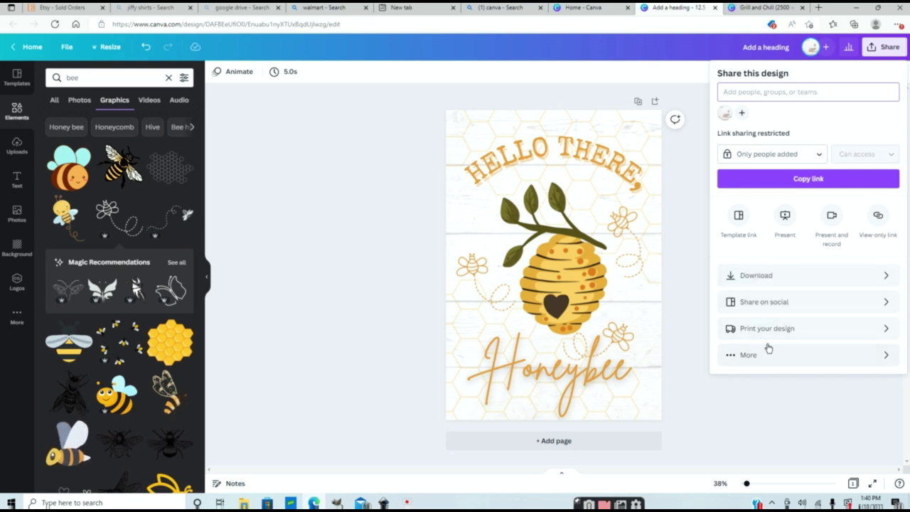
pyautogui.click(817, 282)
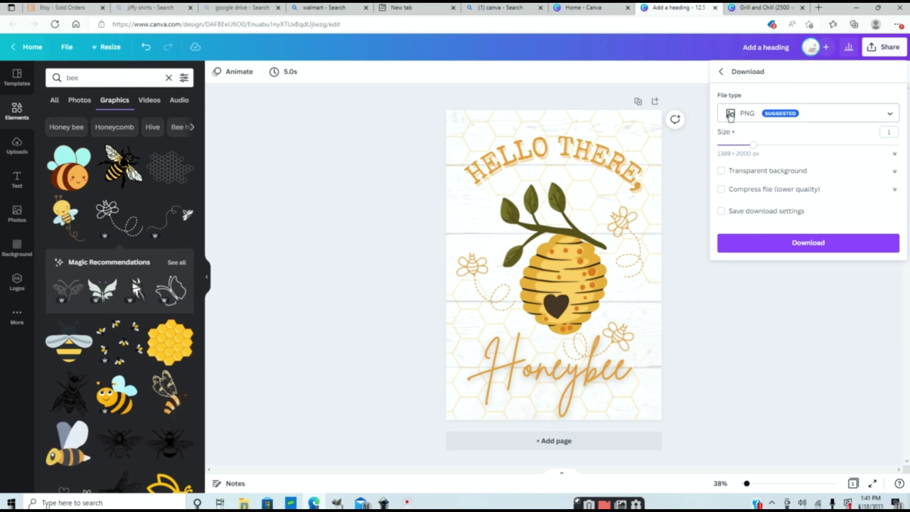
pyautogui.click(794, 121)
pyautogui.click(764, 120)
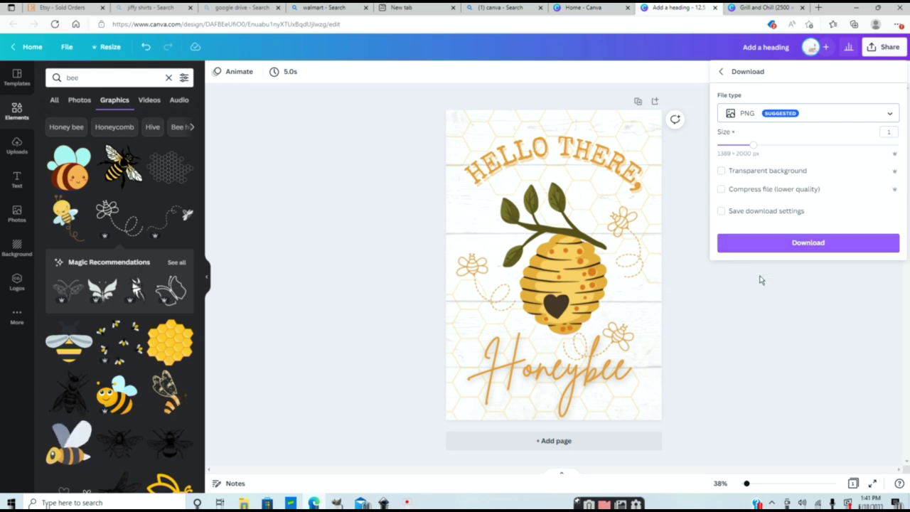
pyautogui.click(819, 249)
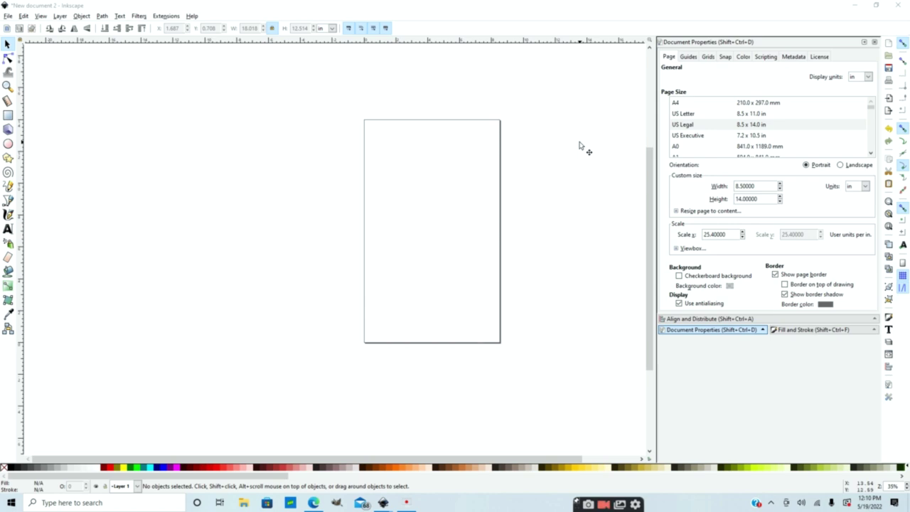
# Import the beehive design PNG named 1 from the Downloads folder into the blank Inkscape document as an embedded image
pyautogui.click(243, 502)
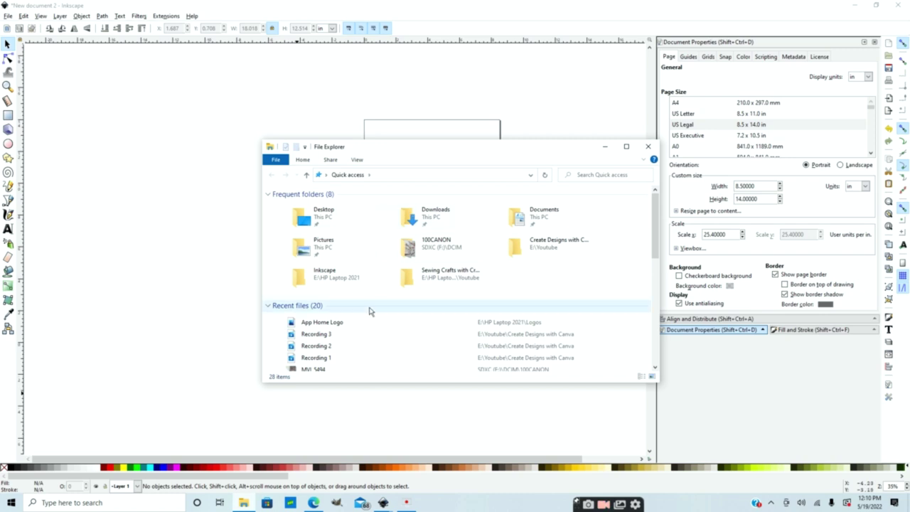
pyautogui.doubleClick(457, 216)
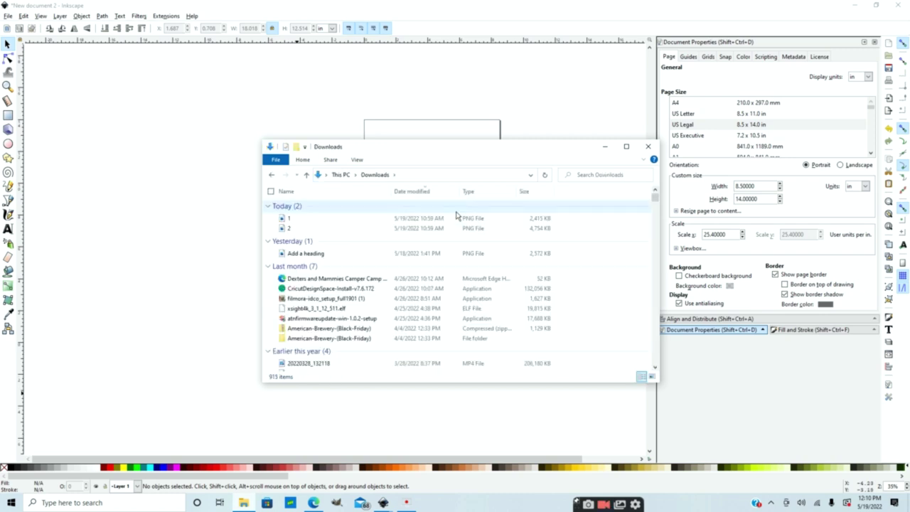
pyautogui.moveTo(337, 222); pyautogui.dragTo(249, 213)
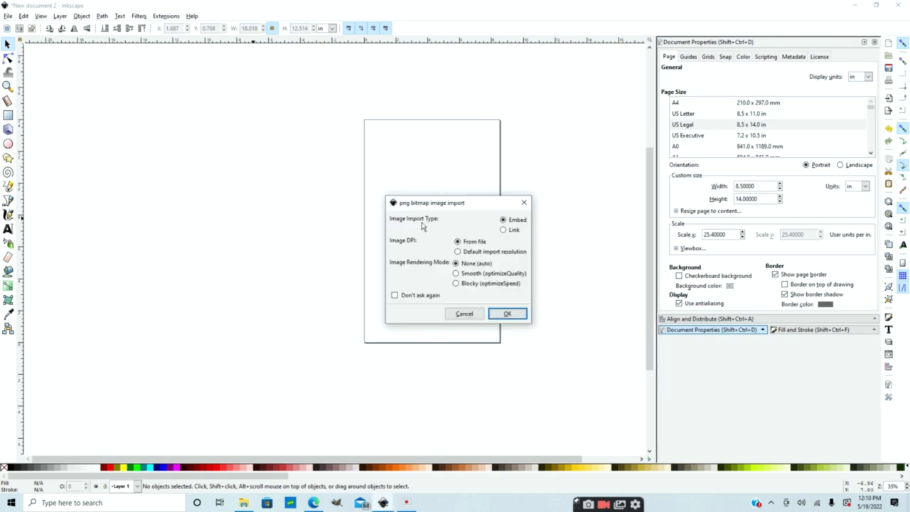
pyautogui.click(516, 317)
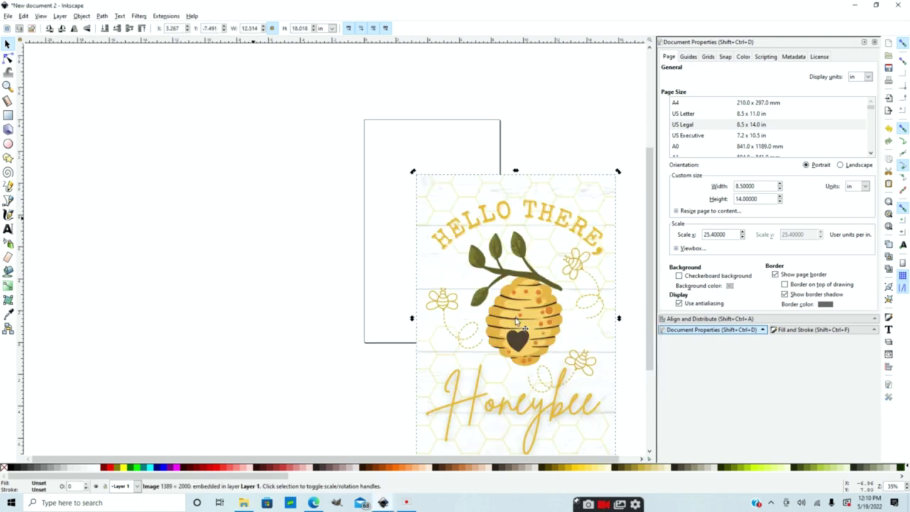
# Rotate the imported design 90° clockwise and position it so its "HELLO THERE," half lies within the page
pyautogui.moveTo(500, 259); pyautogui.dragTo(265, 186)
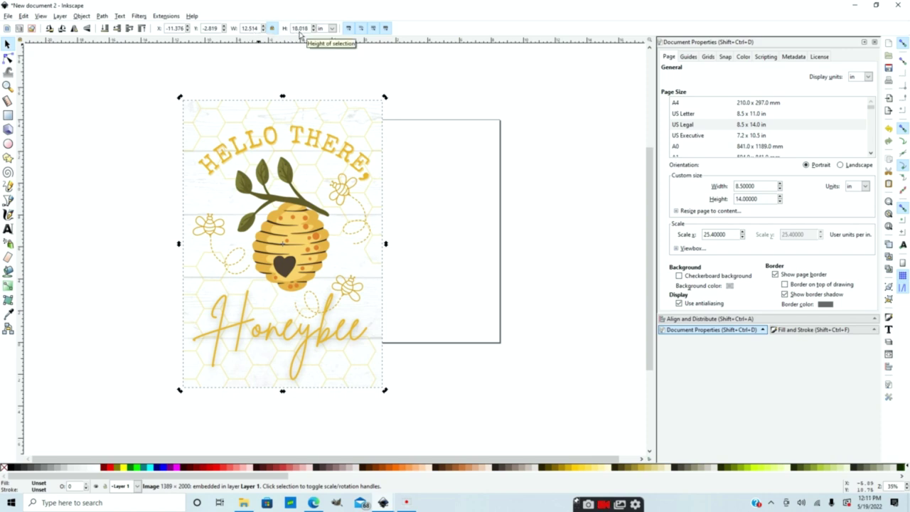
pyautogui.click(62, 32)
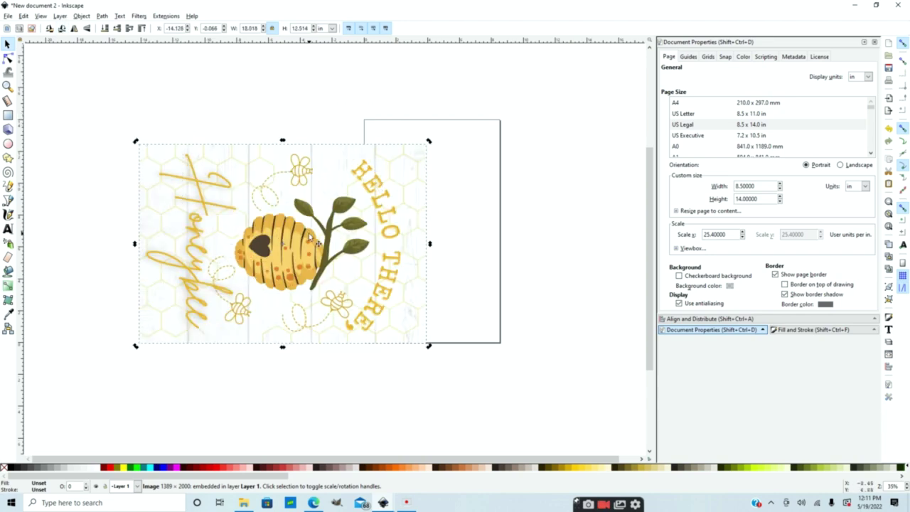
pyautogui.moveTo(311, 238); pyautogui.dragTo(372, 222)
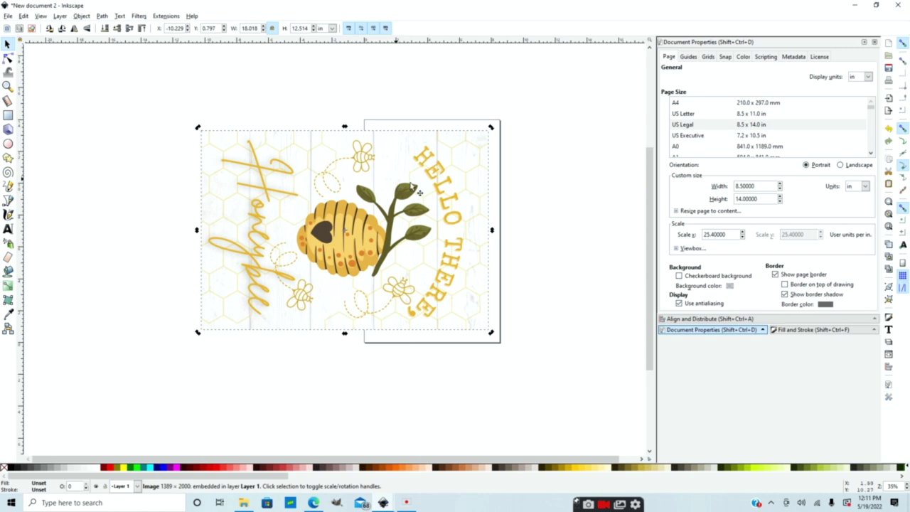
pyautogui.moveTo(397, 214)
pyautogui.mouseDown()
pyautogui.moveTo(498, 216)
pyautogui.moveTo(585, 201)
pyautogui.moveTo(599, 212)
pyautogui.moveTo(321, 209)
pyautogui.moveTo(396, 212)
pyautogui.mouseUp()
# Start printing to the EPSON ET-27 series printer, apply the Sublimation 8.5x14 preset, and show its additional print options
pyautogui.click(8, 15)
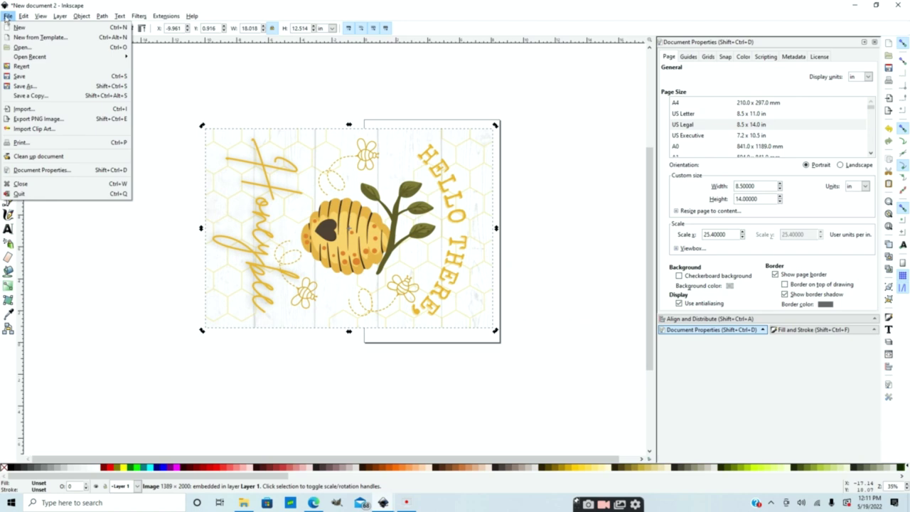
pyautogui.click(43, 151)
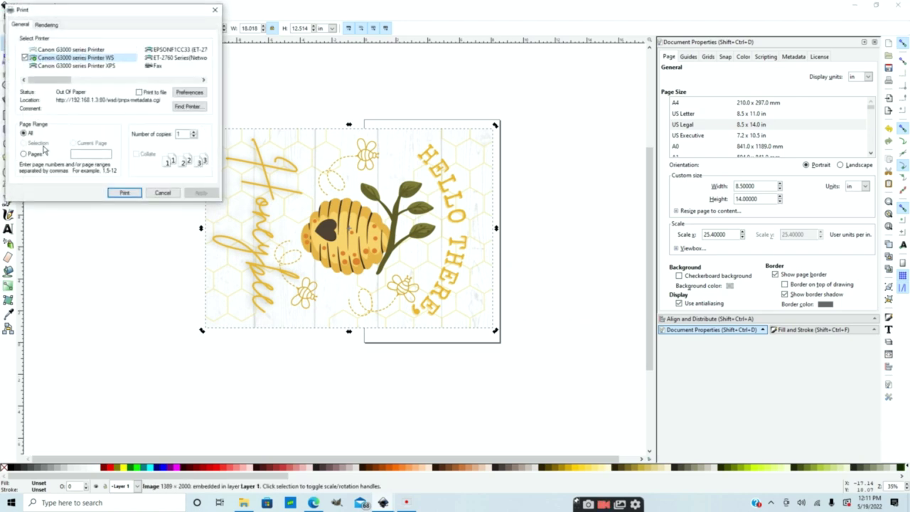
pyautogui.click(192, 51)
pyautogui.click(188, 91)
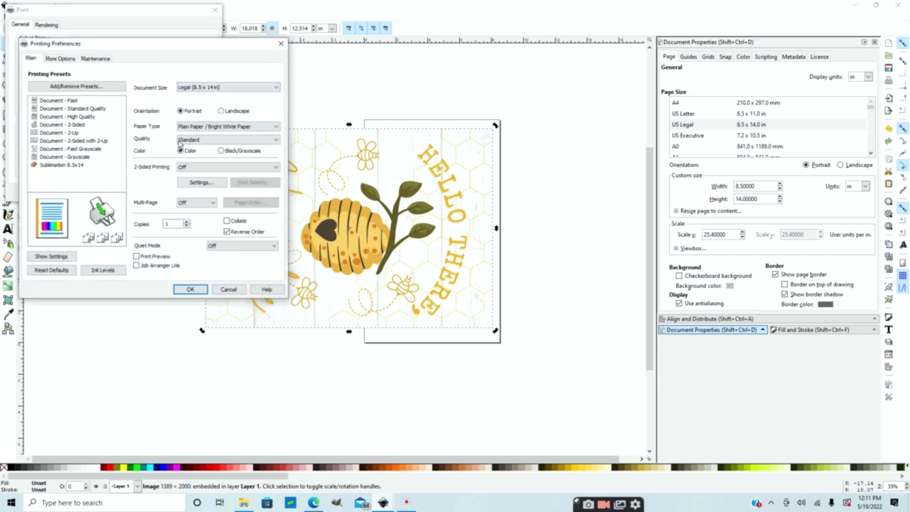
pyautogui.click(64, 165)
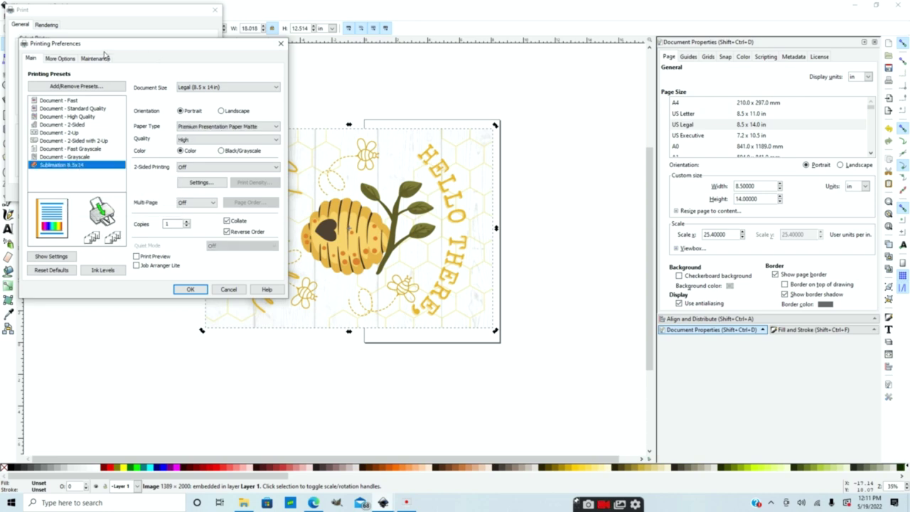
pyautogui.click(60, 58)
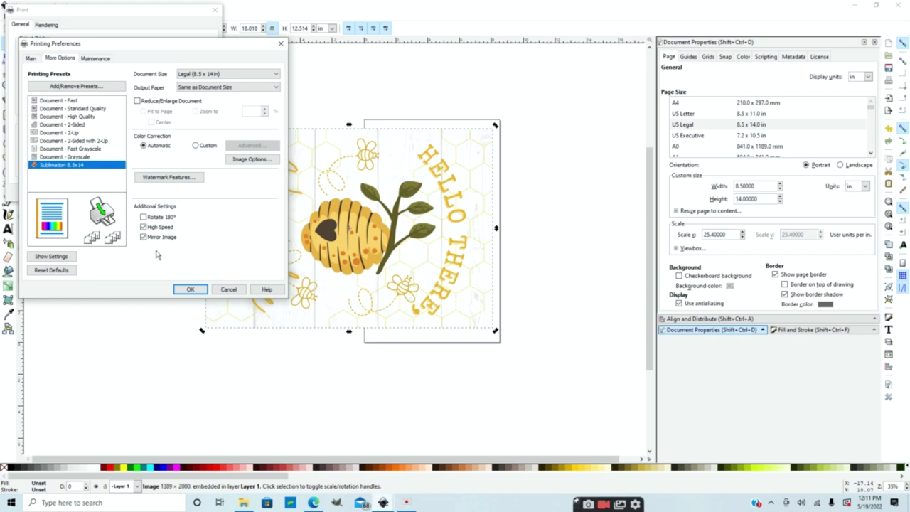